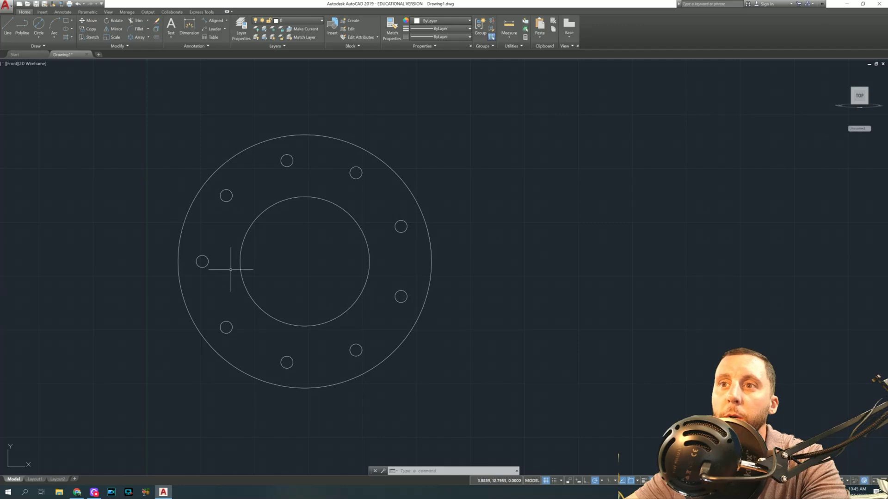
Pan and zoom out so the reference flange sits smaller at the left of model space
middle_click_drag(234, 264, 240, 249)
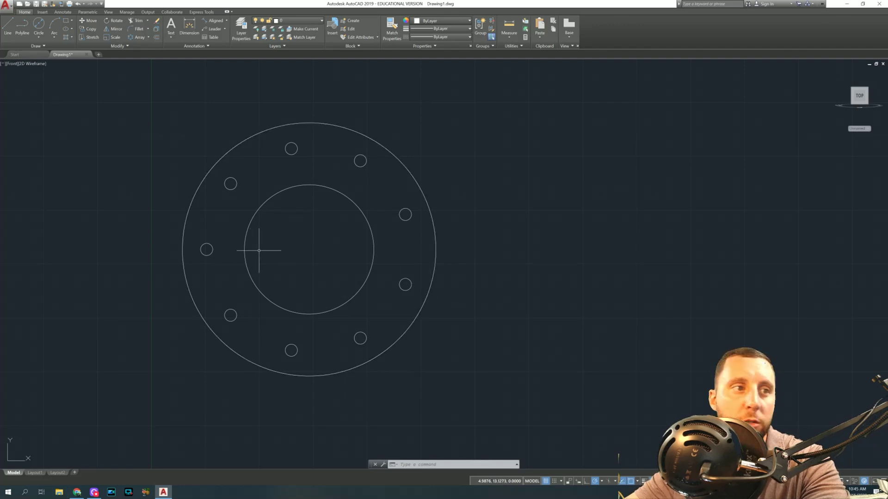
scroll(284, 242, "down", 2)
Draw an 11-3/4 diameter circle (Center, Diameter) in the empty space right of the reference flange
middle_click_drag(317, 258, 185, 247)
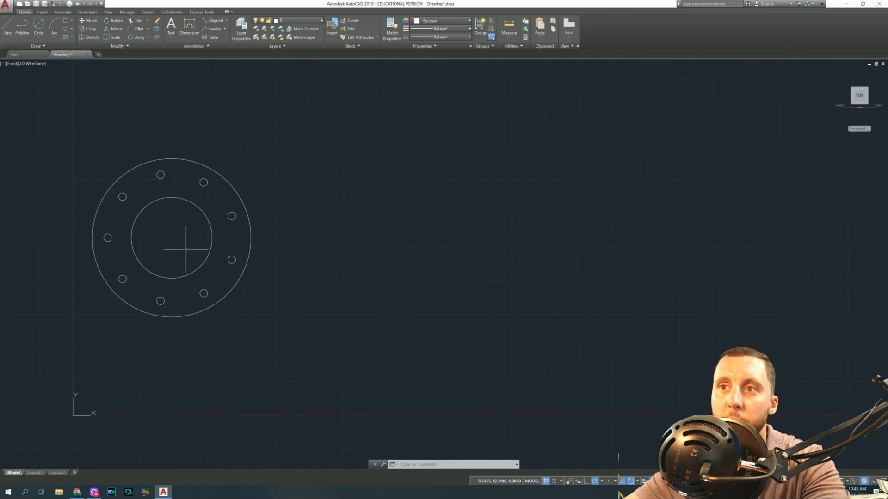
left_click(39, 37)
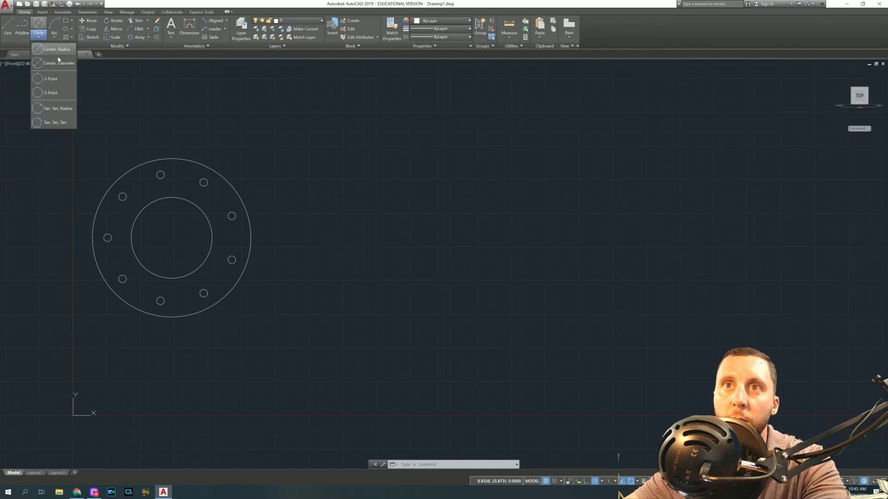
left_click(58, 63)
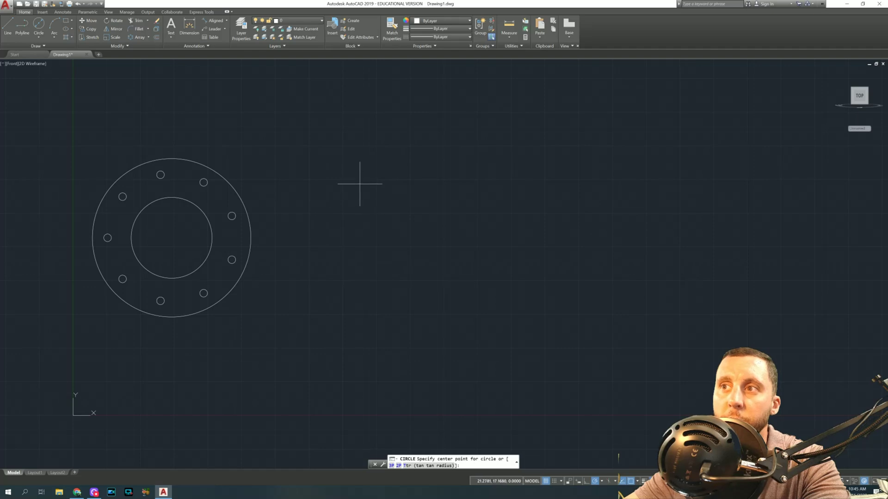
left_click(359, 184)
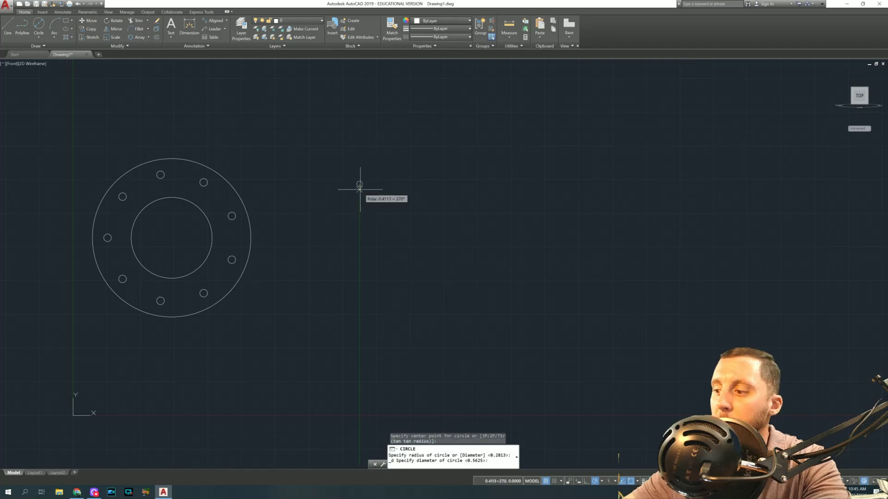
type("11")
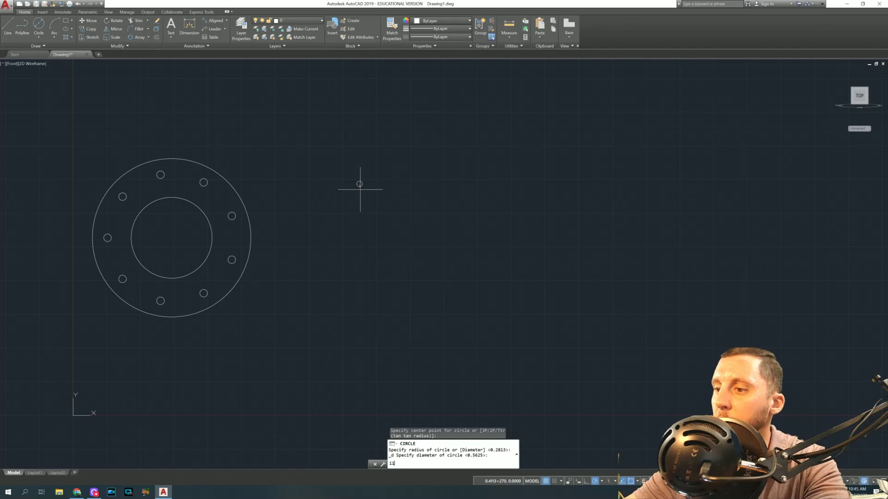
type("-3/4")
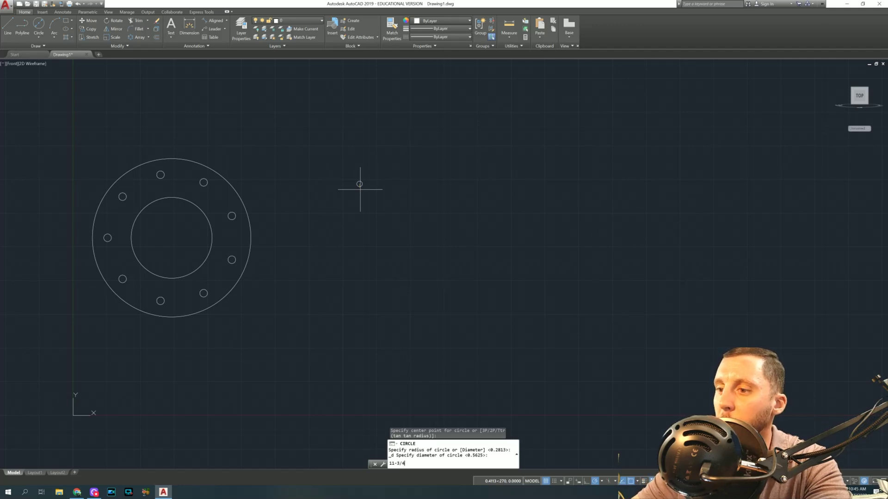
key("Return")
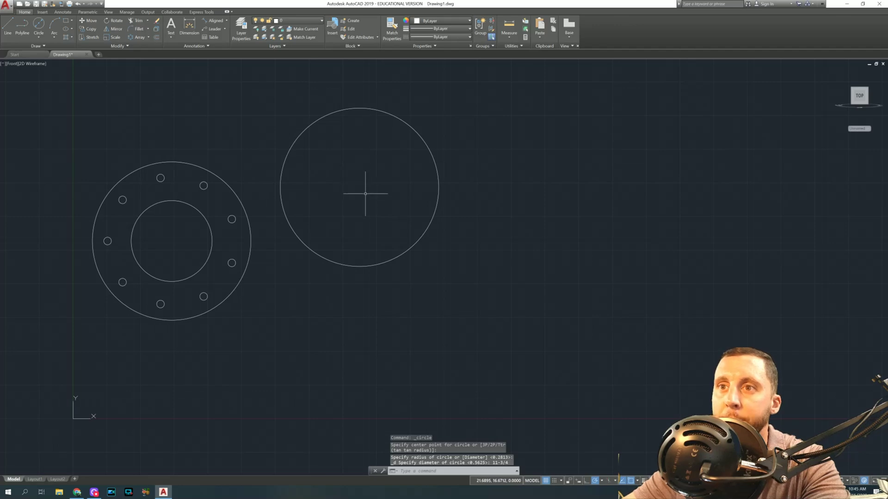
left_click(38, 23)
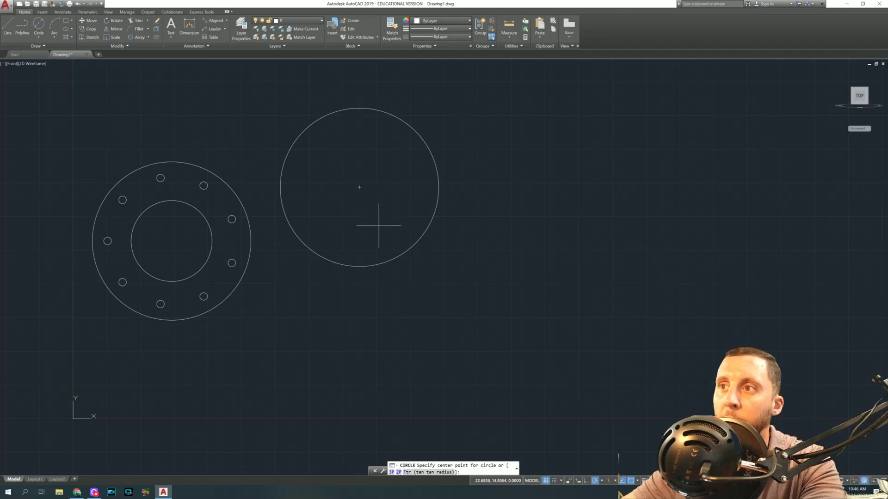
key("Escape")
key("Escape")
key("Escape")
type("c")
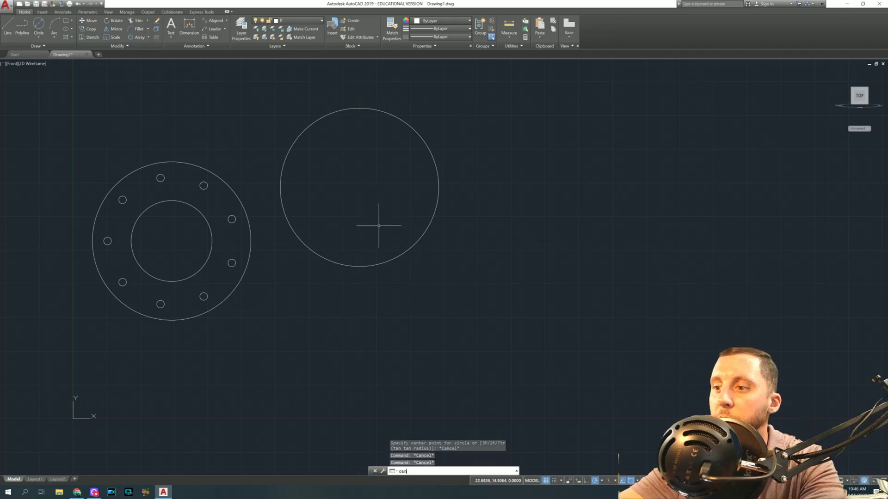
type("sn")
key("Return")
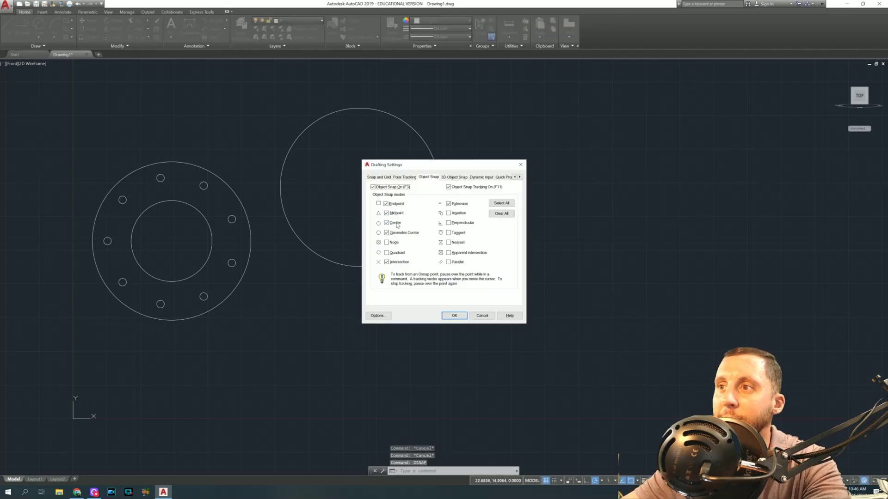
left_click(454, 315)
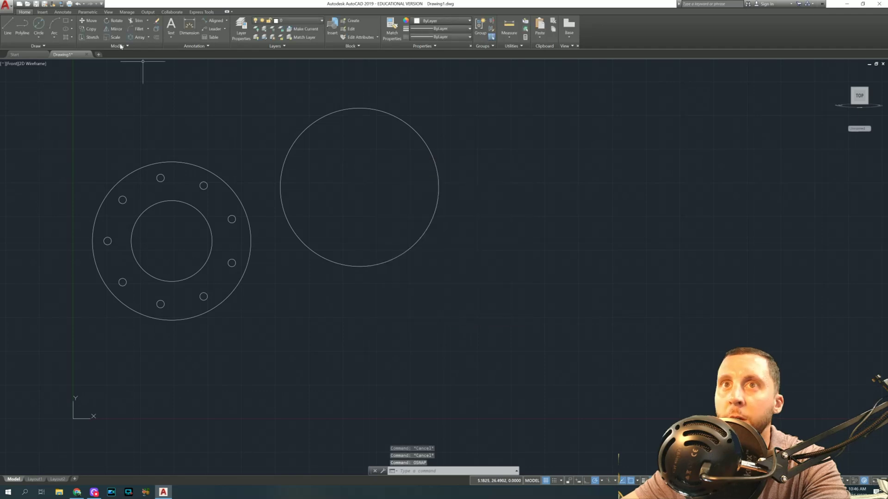
Draw a 6-diameter bore circle concentric with the 11-3/4 circle
left_click(39, 26)
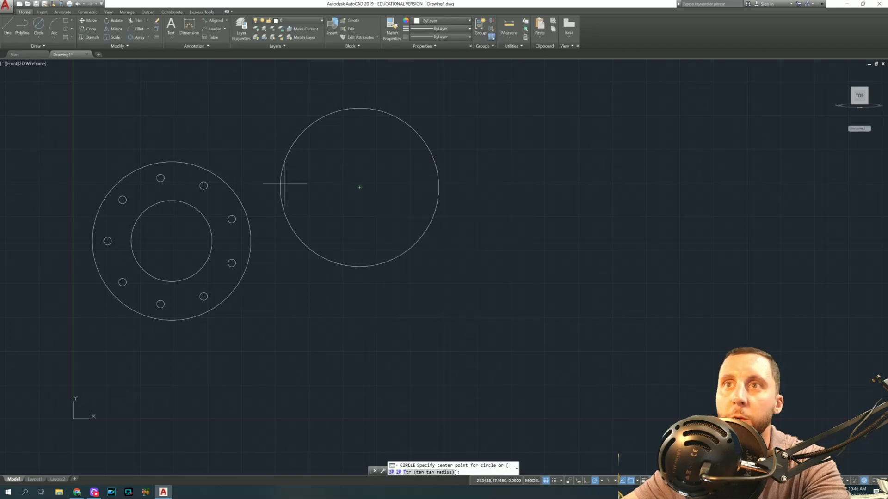
left_click(360, 187)
type("d")
key("Return")
type("6")
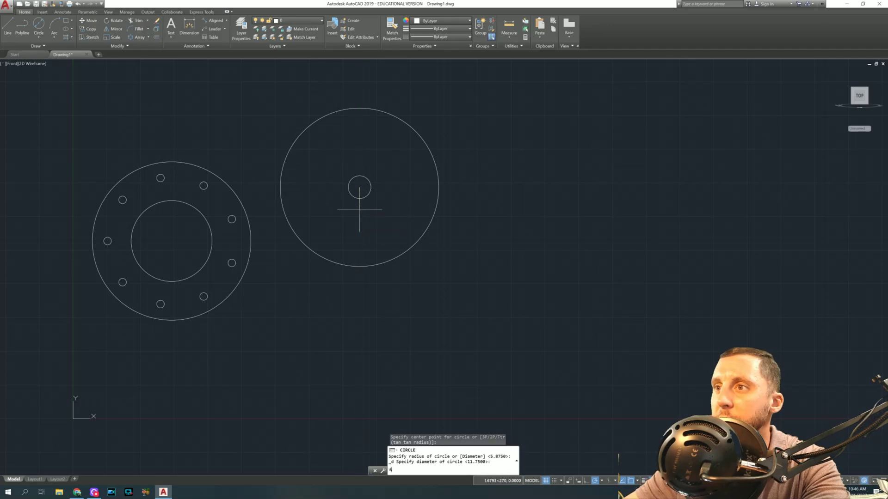
key("Return")
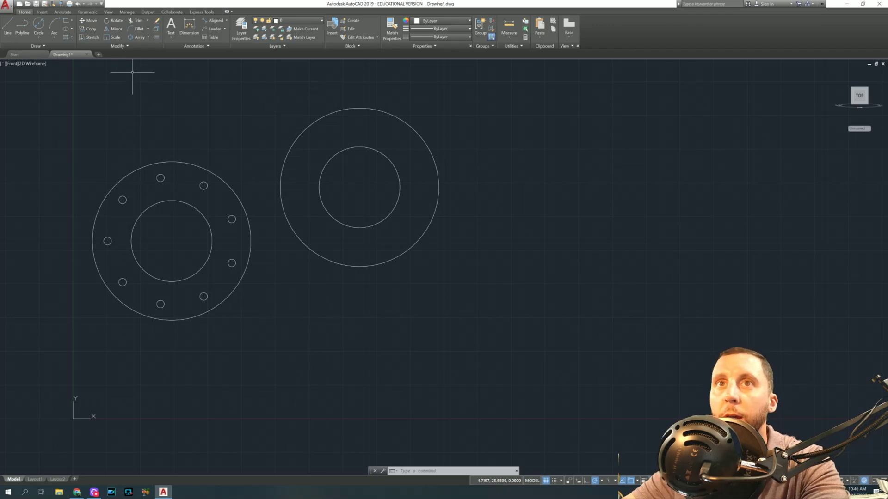
Draw a 4-3/4 long line running left from the disc centre
left_click(7, 27)
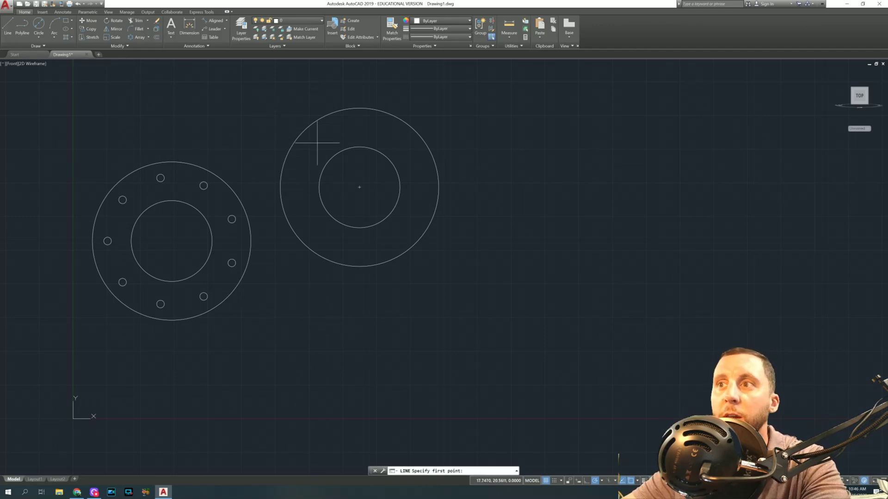
left_click(360, 187)
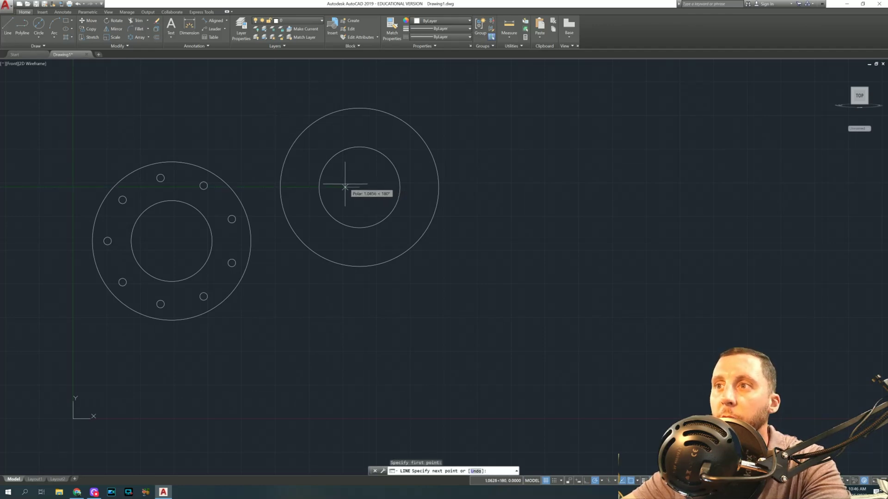
type("4.75")
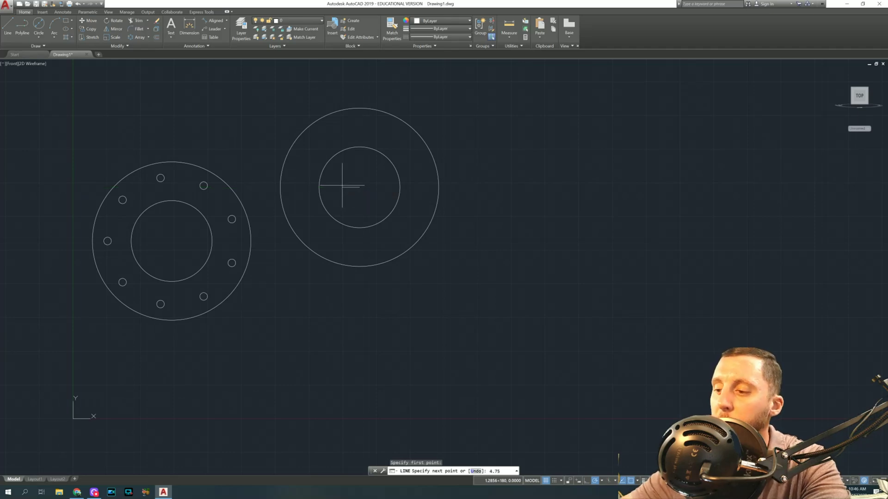
key("BackSpace")
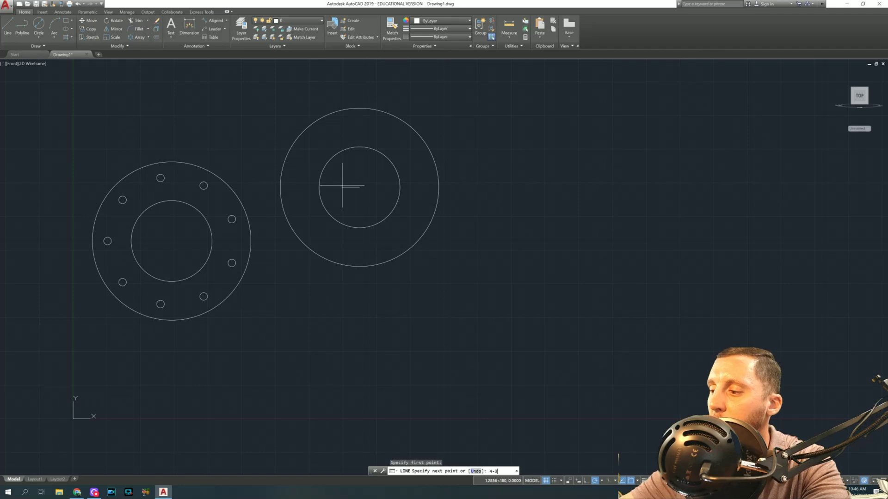
key("Return")
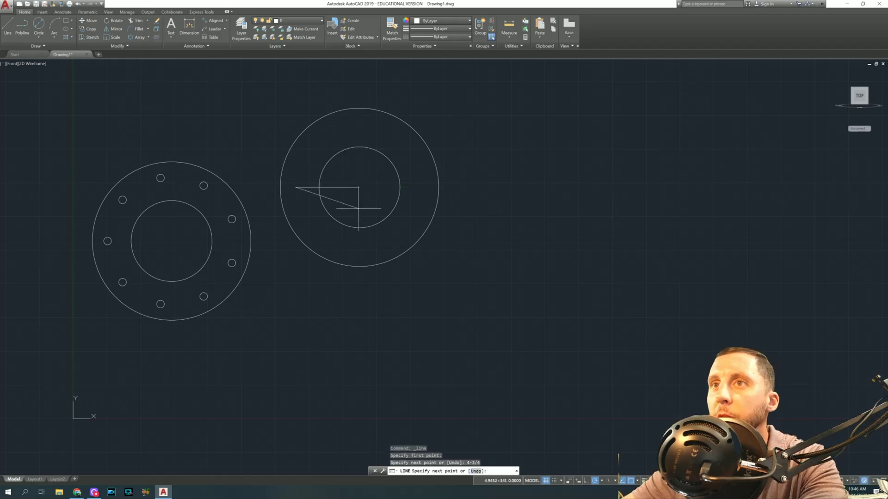
key("Escape")
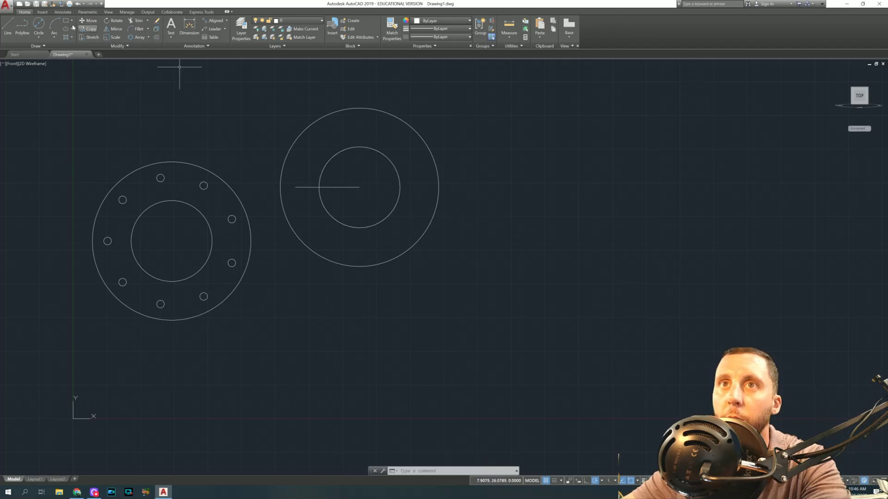
Place a 9/16-diameter hole circle at the line's left end, cancelling a stray second line
left_click(38, 26)
left_click(296, 187)
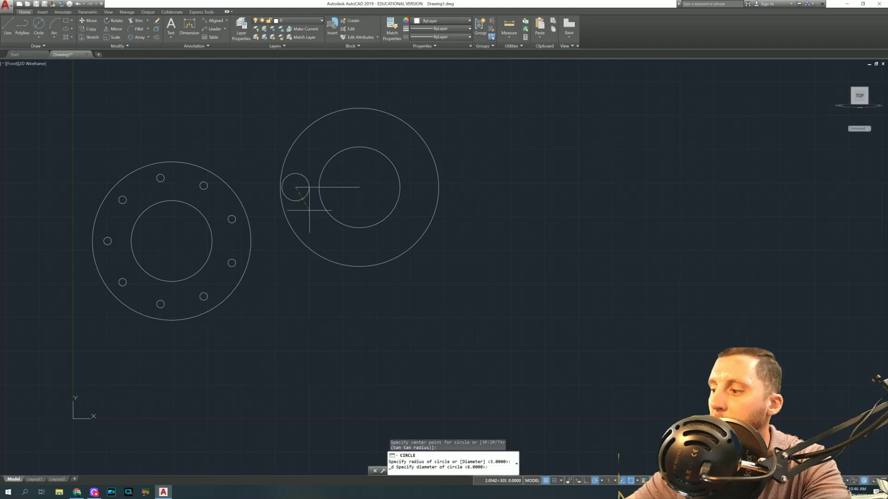
type("9/16")
key("Return")
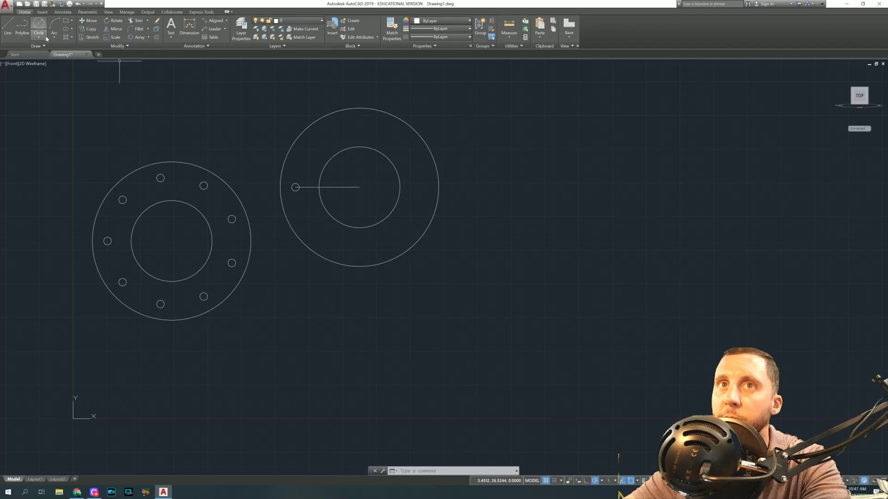
left_click(8, 25)
left_click(360, 187)
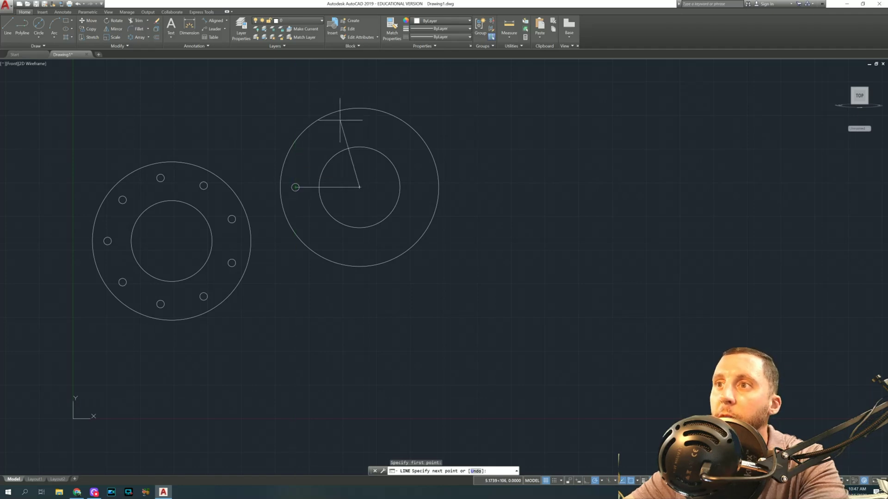
key("Escape")
key("Escape")
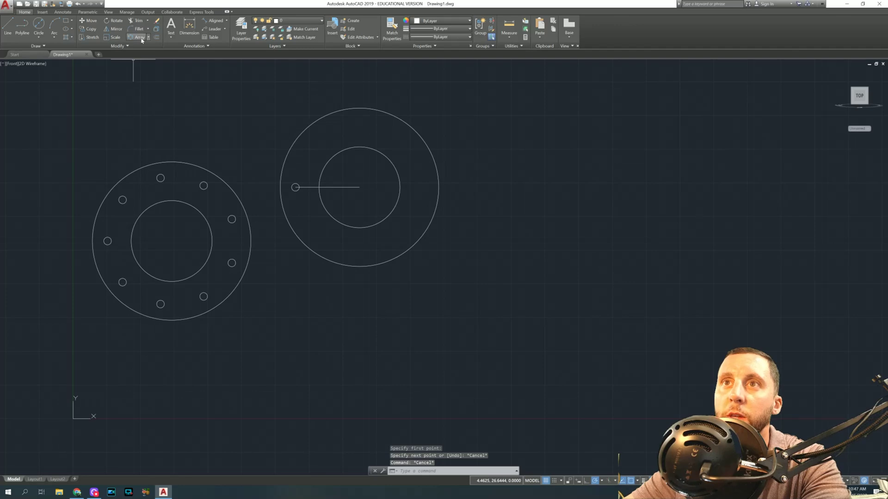
left_click(149, 37)
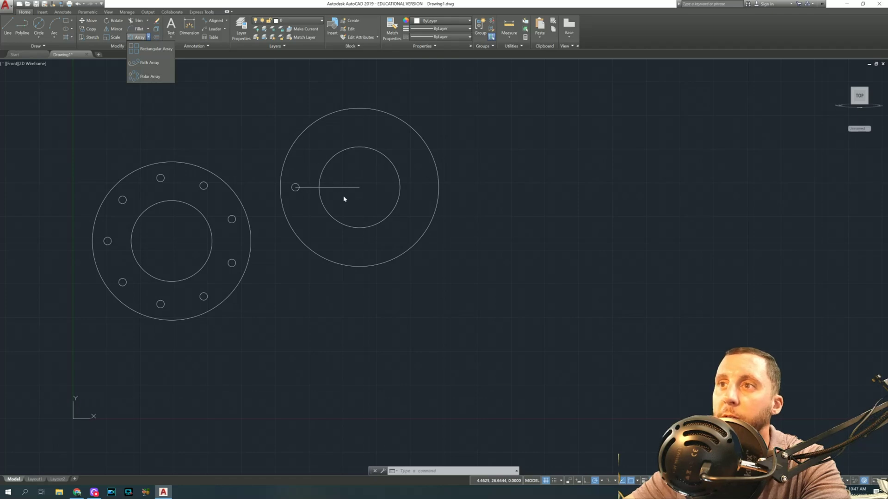
Polar-array the 9/16 hole into 9 items around the flange centre, then delete the guide line
left_click(151, 76)
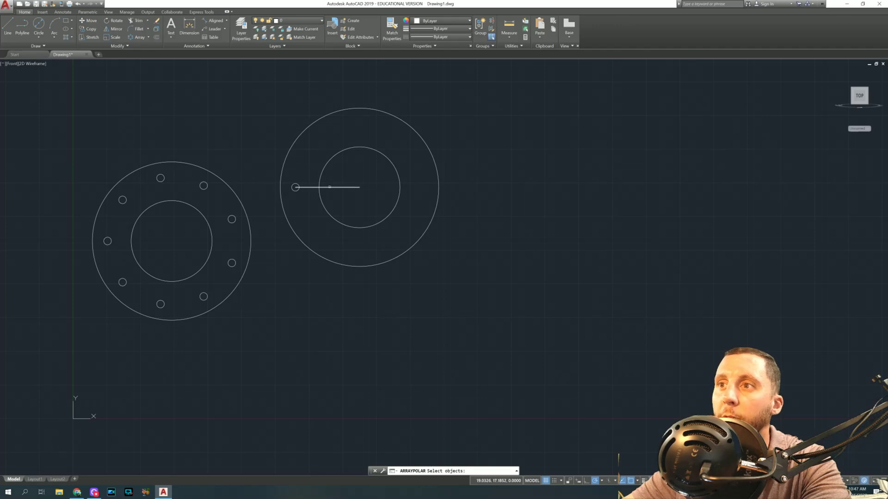
left_click(295, 187)
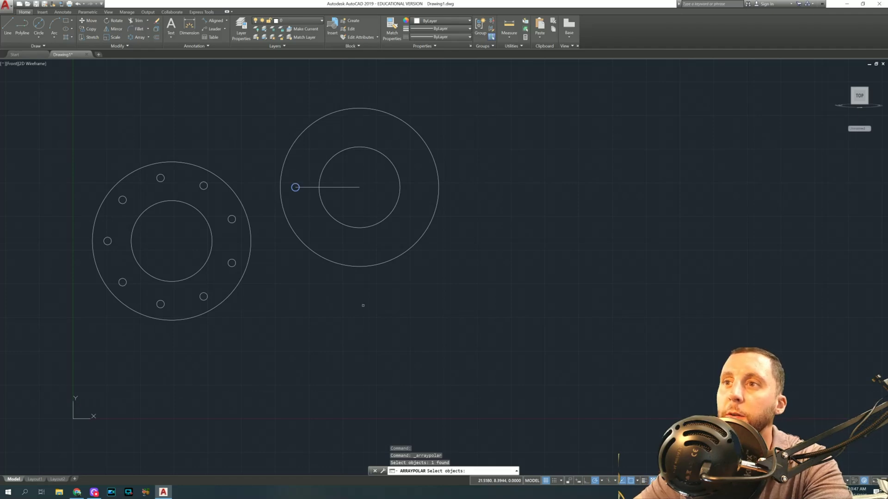
key("Return")
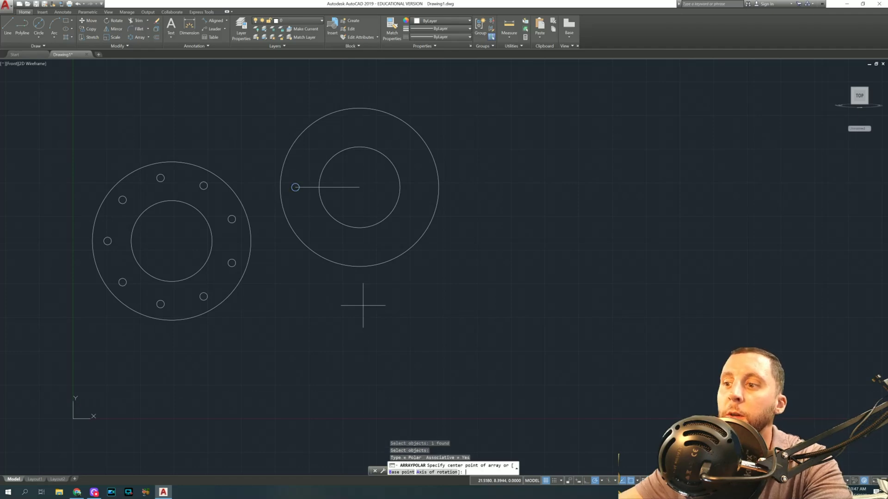
left_click(359, 187)
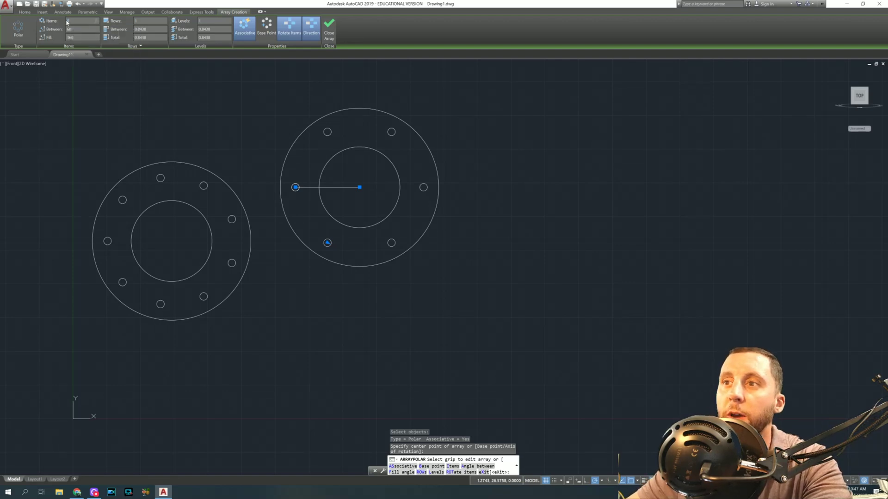
key("Return")
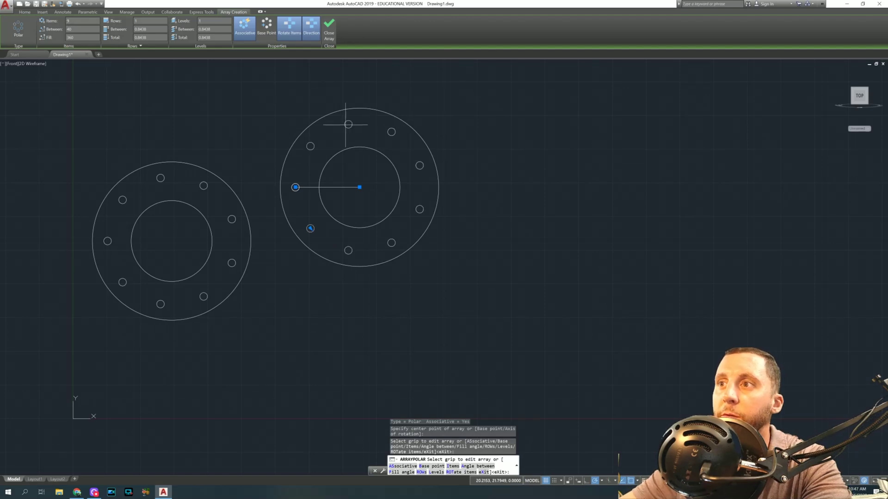
left_click(328, 29)
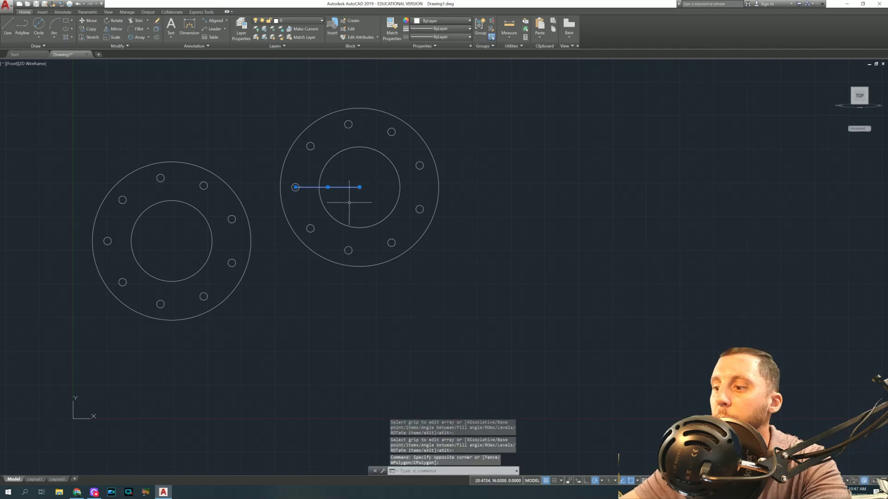
key("Delete")
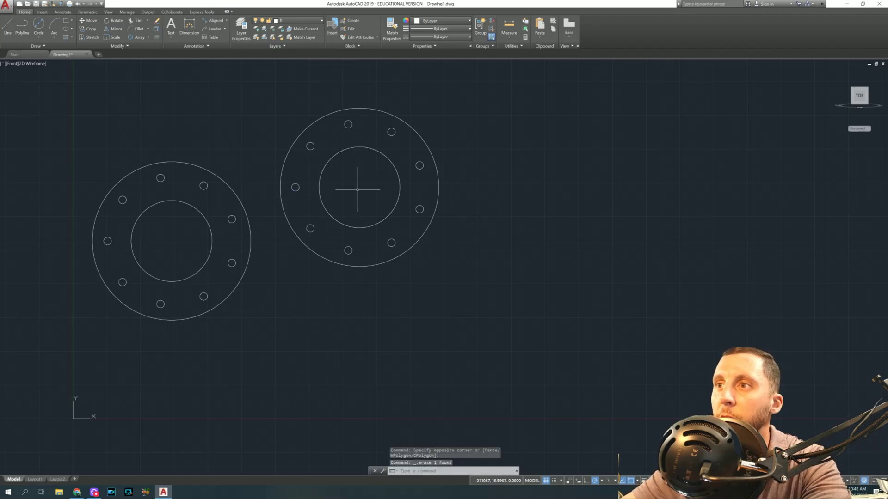
Delete the old left flange, then copy the nine-hole flange to the clipboard and delete it
left_click(237, 157)
left_click(78, 329)
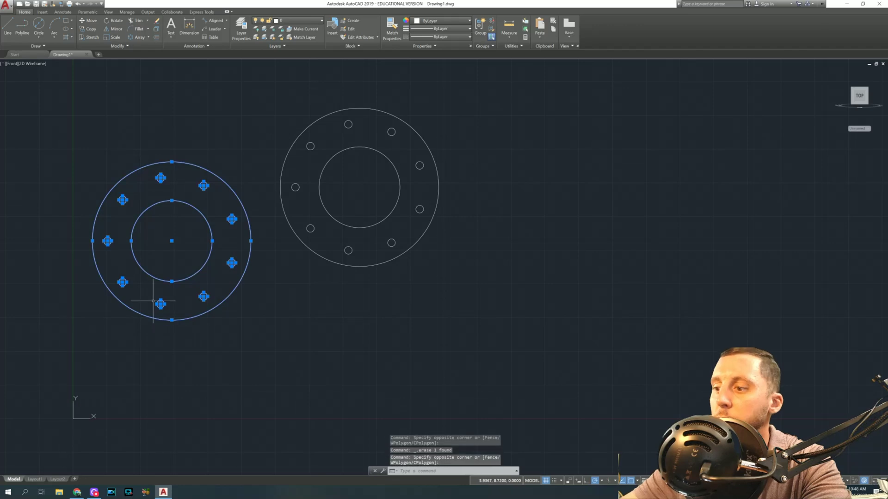
key("Delete")
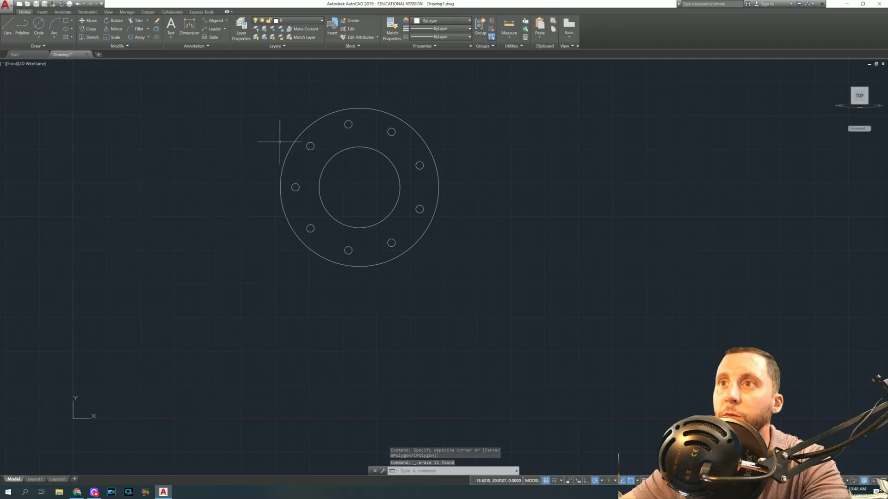
left_click(261, 89)
left_click(491, 304)
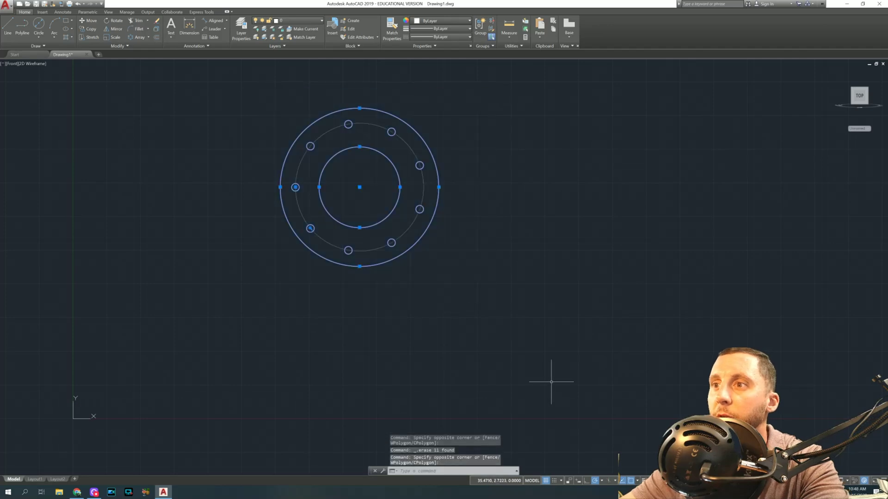
key("ctrl+c")
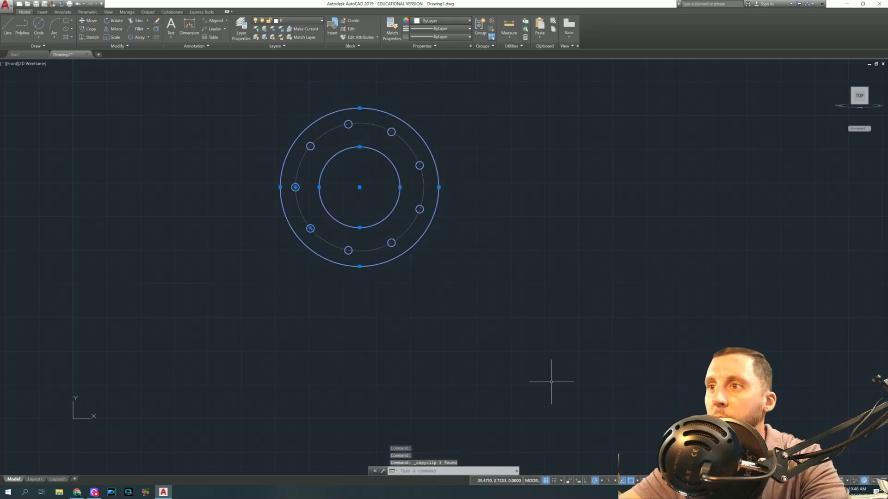
key("Delete")
Switch the viewport to Top view and then back to Front view
left_click(13, 63)
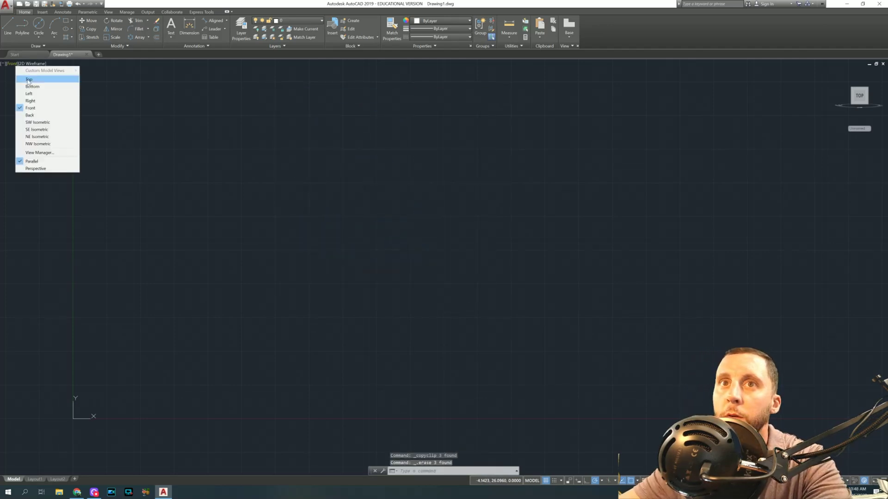
left_click(28, 79)
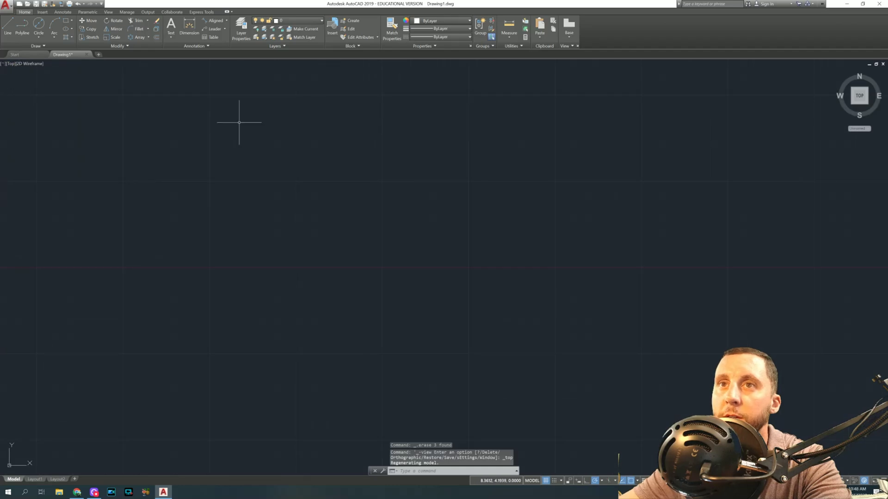
left_click(13, 64)
left_click(29, 108)
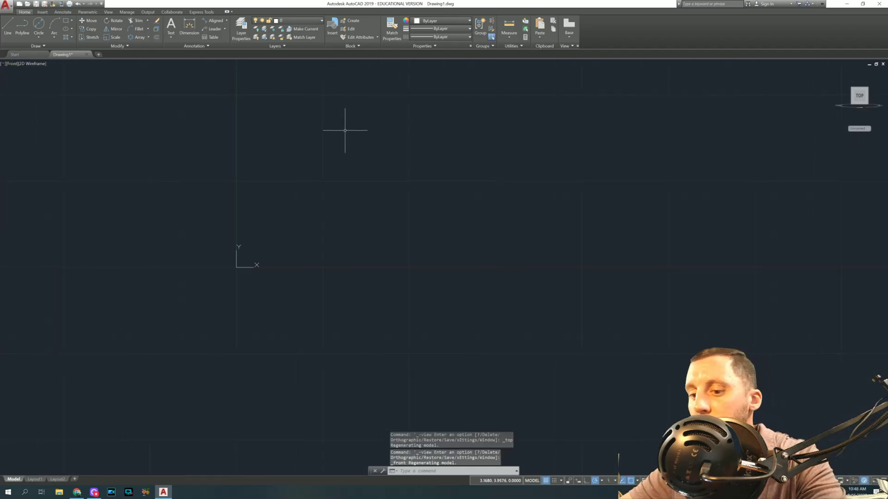
Paste the nine-hole flange near the origin and zoom in on it
key("ctrl+v")
middle_click_drag(291, 252, 299, 231)
left_click(394, 195)
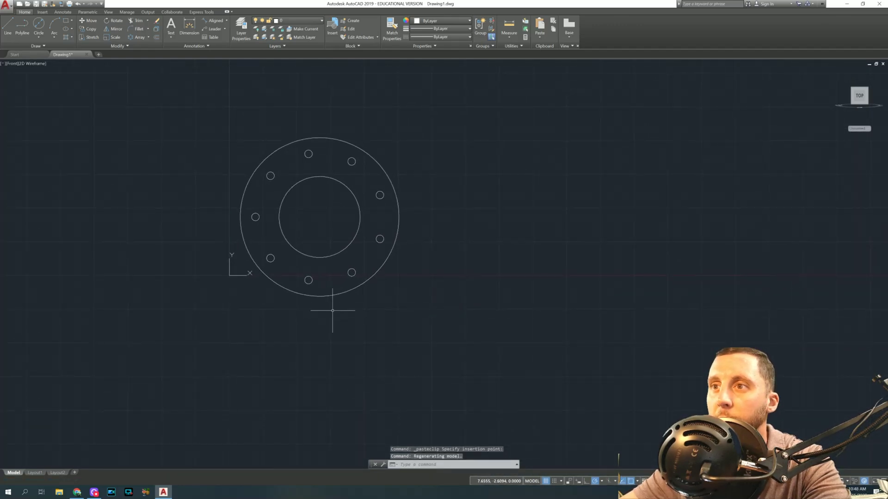
scroll(314, 234, "up", 2)
middle_click_drag(287, 258, 267, 287)
EXPLODE the bolt-hole array into nine separate circles
left_click(201, 233)
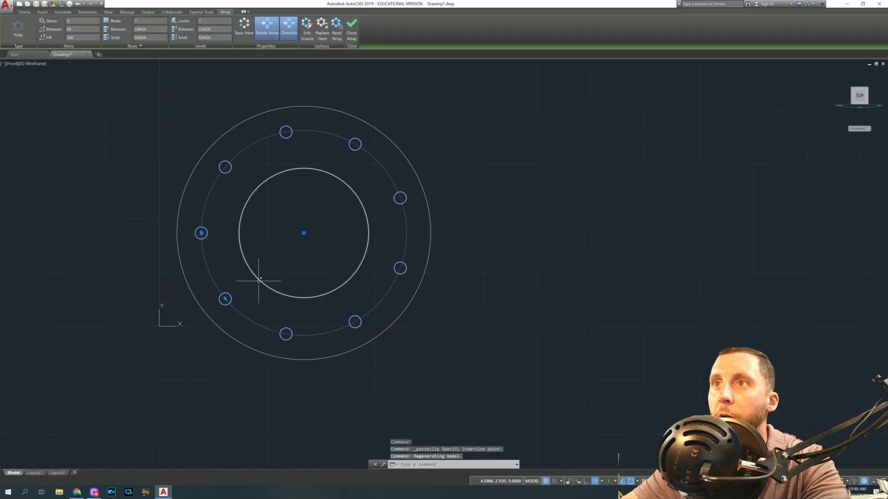
key("Escape")
key("Escape")
type("e")
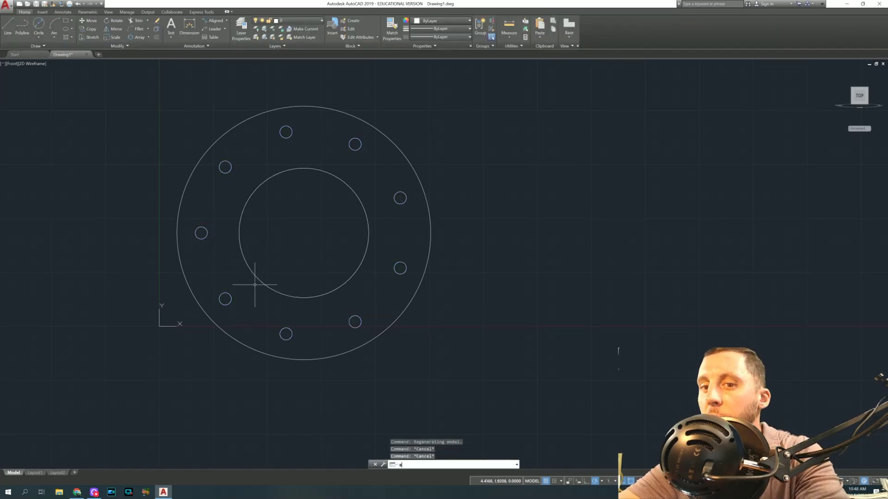
type("xplod")
key("Return")
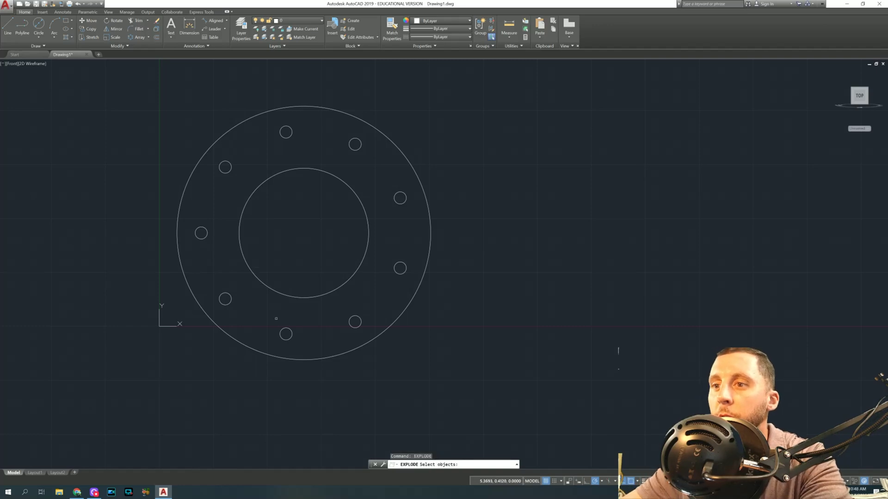
left_click(283, 329)
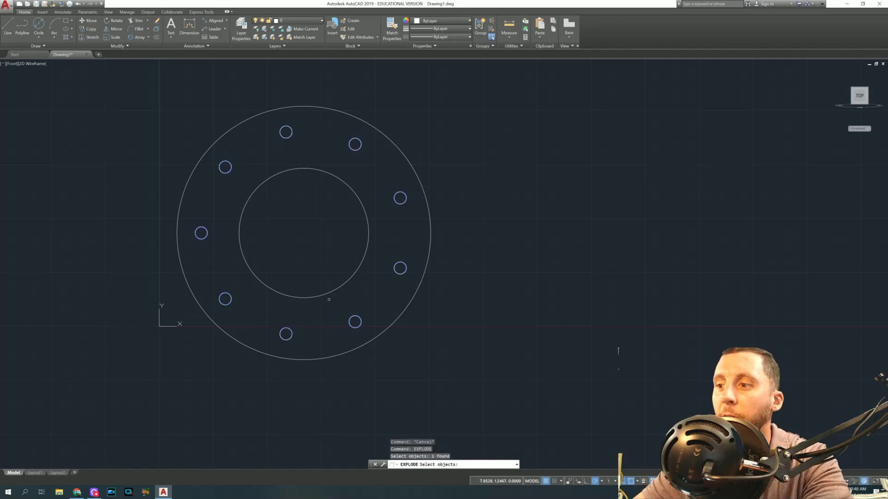
key("Return")
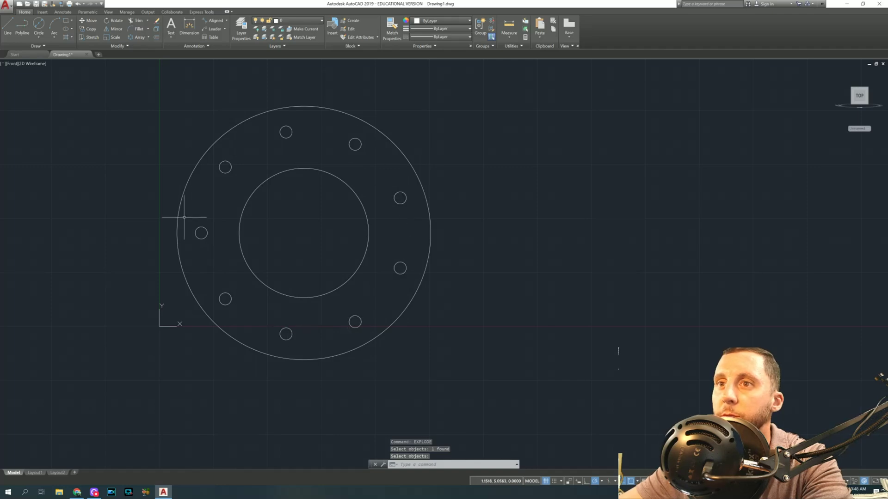
left_click(17, 64)
Set the Top view, then the south-east isometric view from the ViewCube
left_click(65, 76)
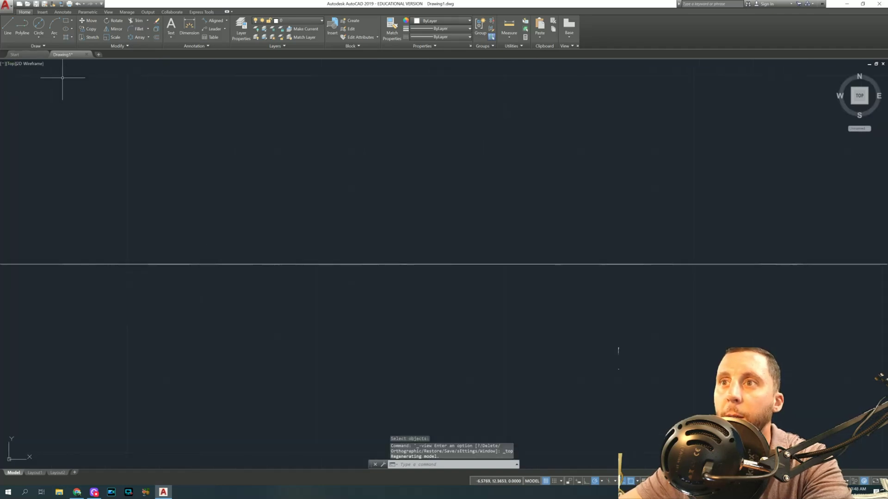
left_click(875, 107)
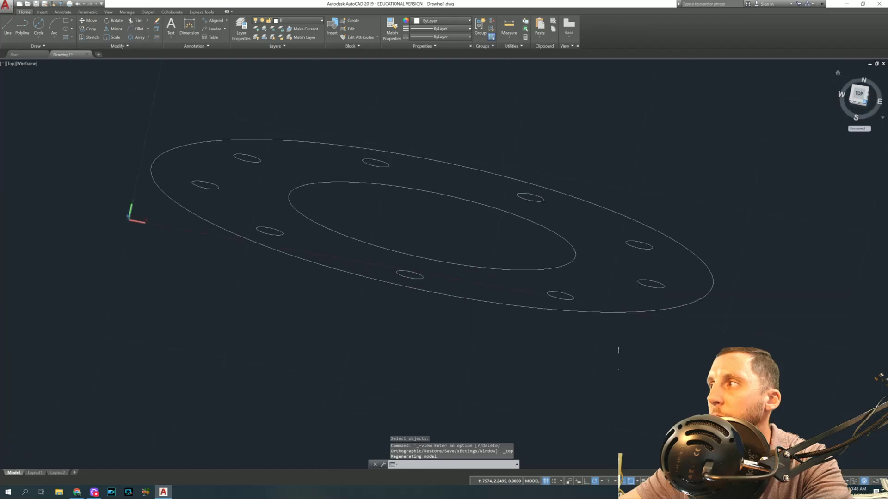
middle_click_drag(466, 207, 407, 199)
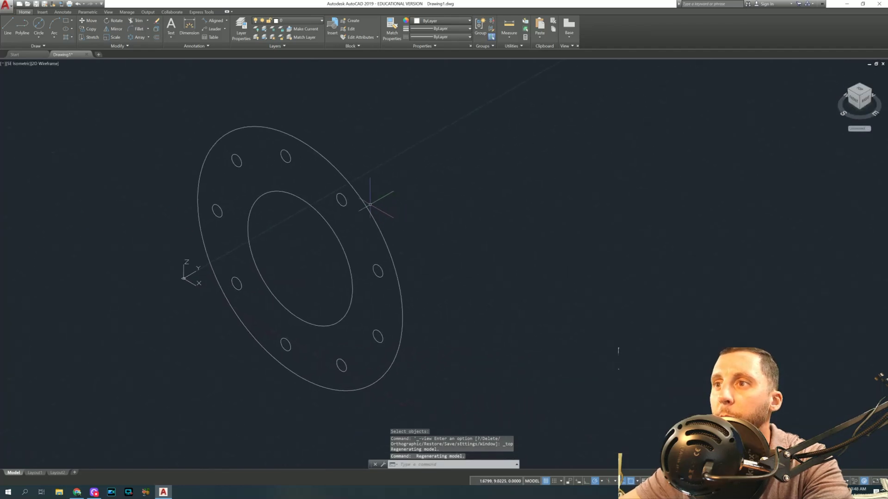
Select the flange circles and start EXTRUDE, then cancel it and clear the selection
left_click(371, 198)
left_click(337, 233)
type("e")
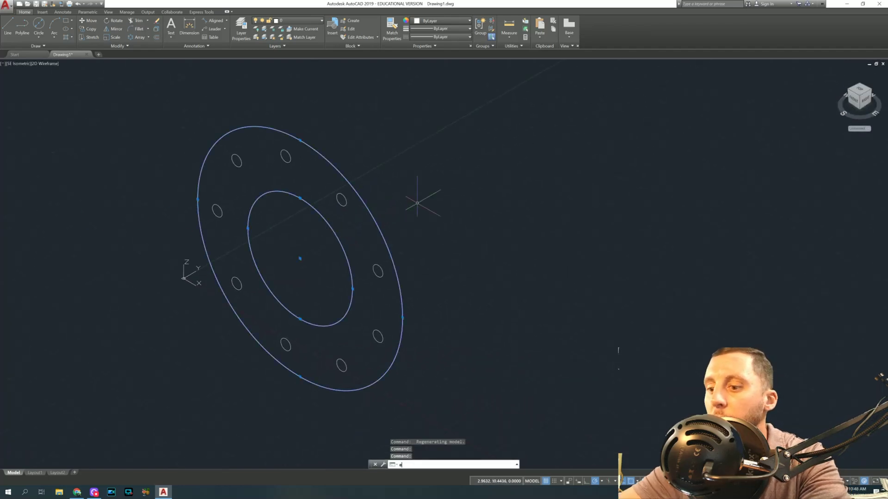
scroll(418, 199, "down", 3)
left_click(421, 136)
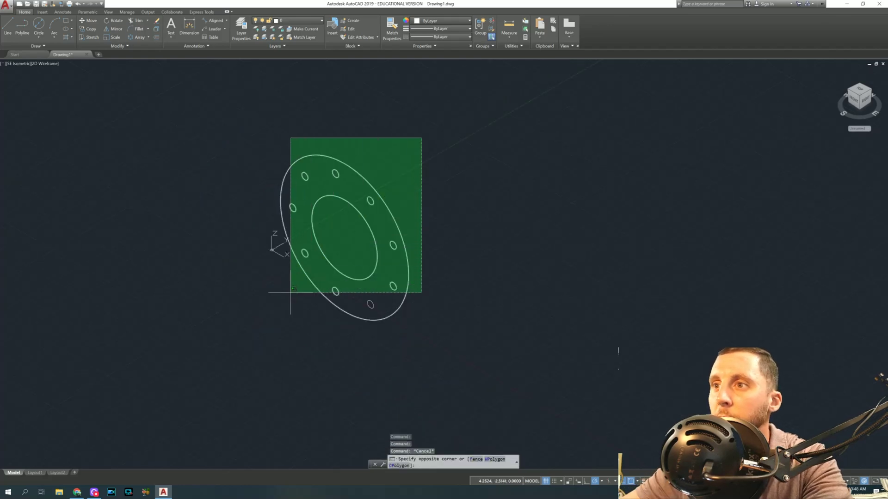
left_click(264, 340)
type("e")
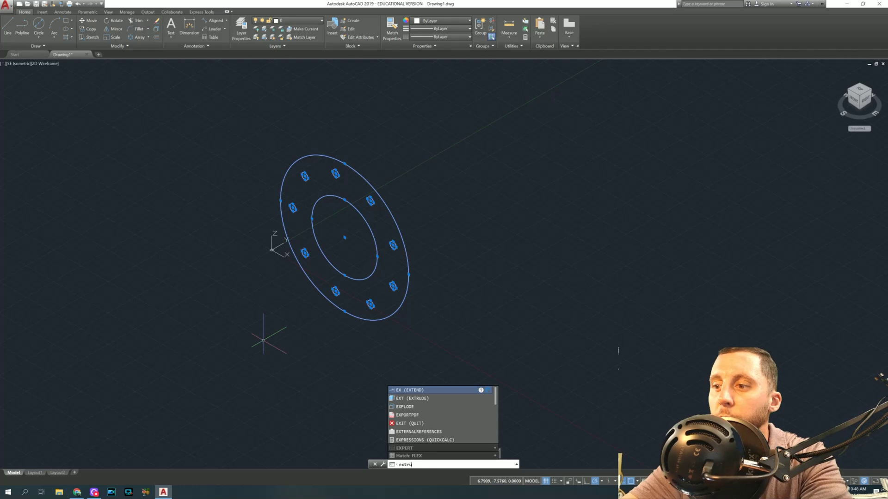
type("xtru")
key("Escape")
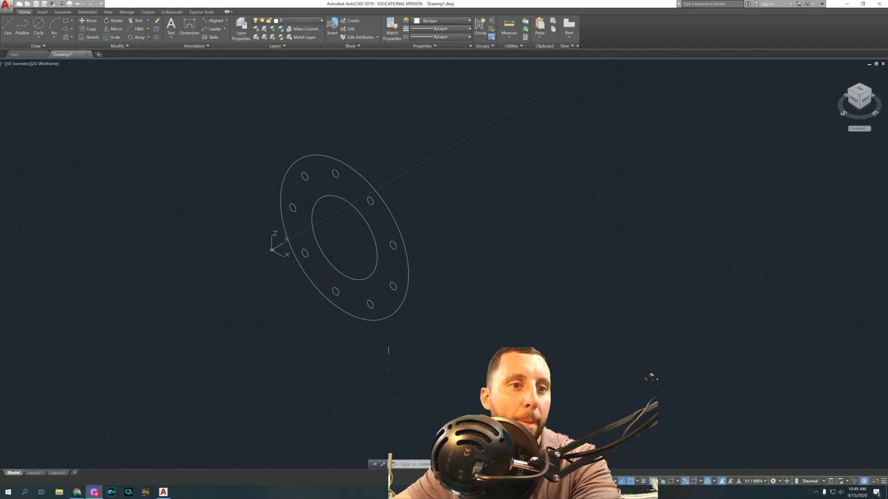
Switch to the 3D Basics workspace from the status bar gear
left_click(773, 481)
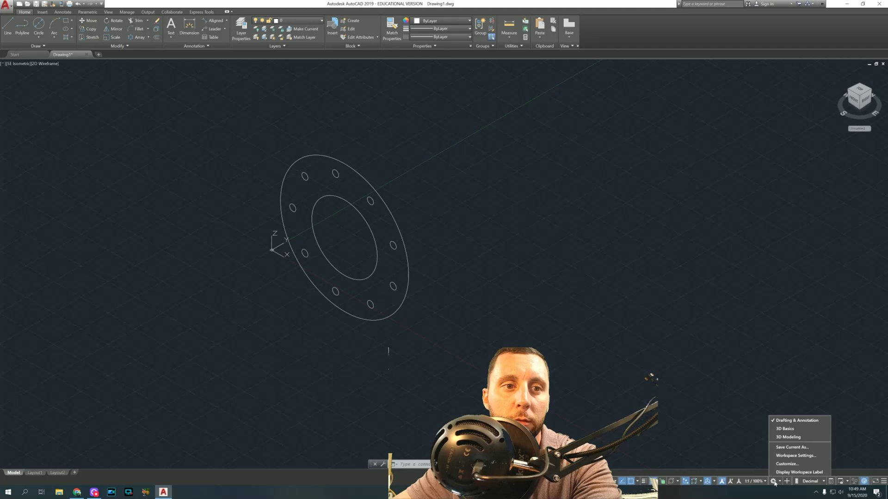
left_click(786, 430)
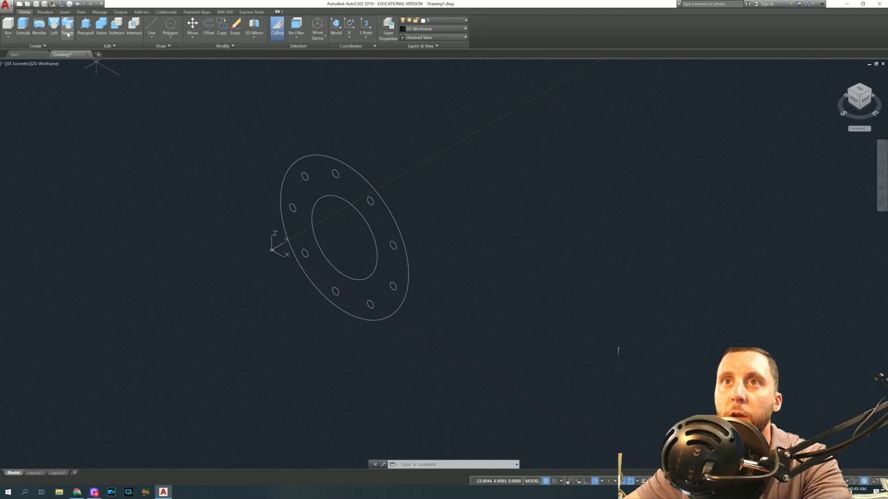
left_click(431, 139)
left_click(209, 336)
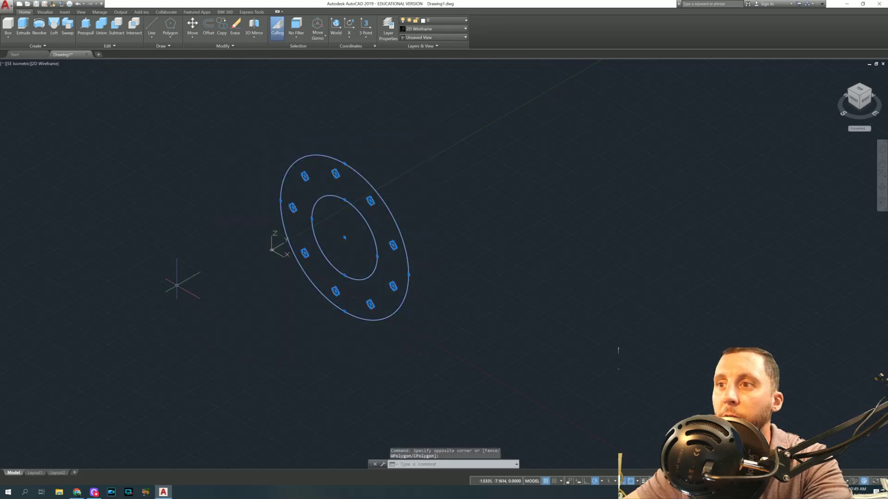
key("Escape")
key("Escape")
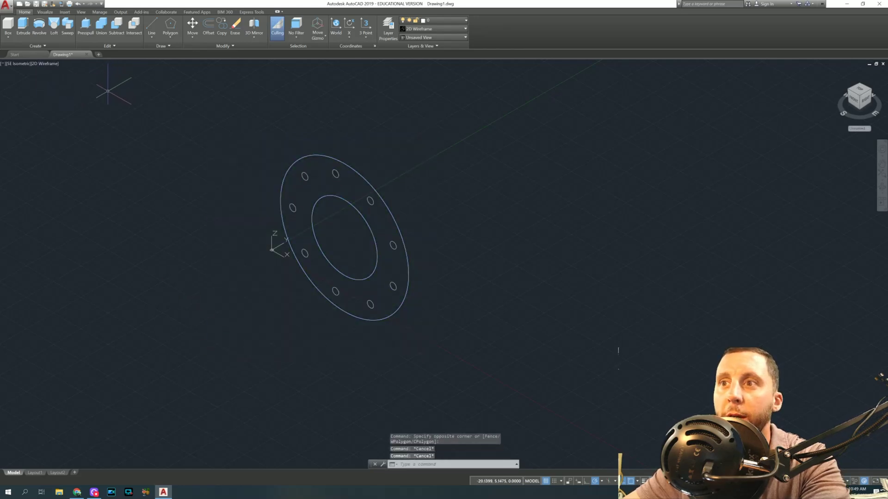
Check the flange in Top view, then return to the south-east isometric view
left_click(20, 65)
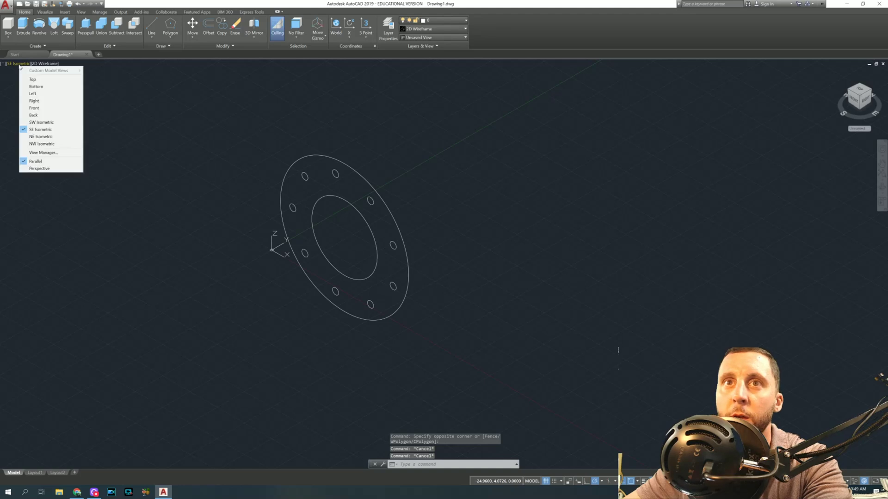
left_click(30, 80)
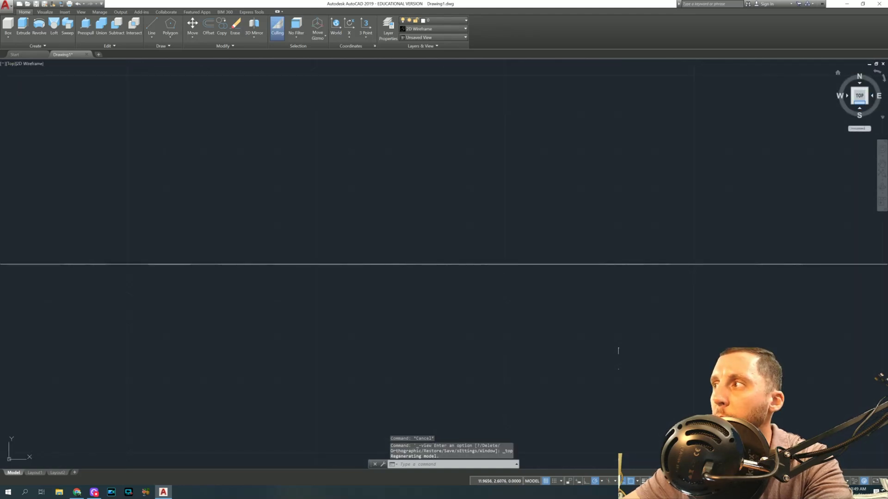
left_click(866, 103)
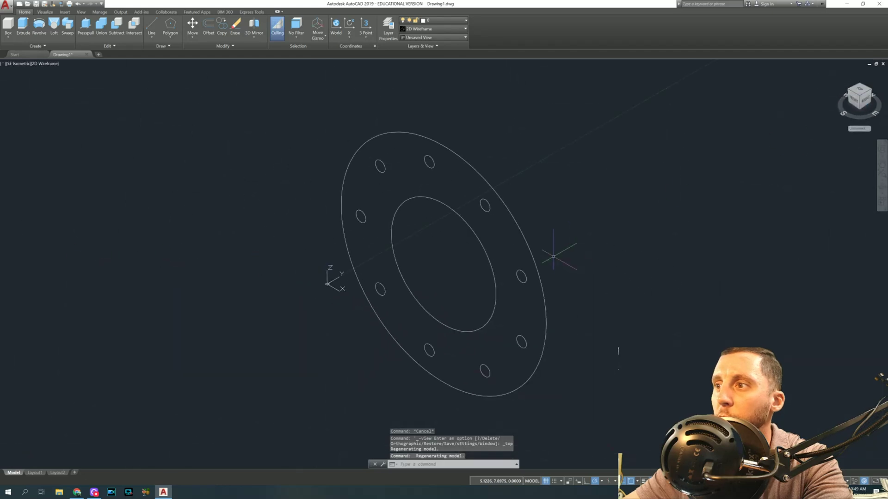
scroll(375, 227, "down", 2)
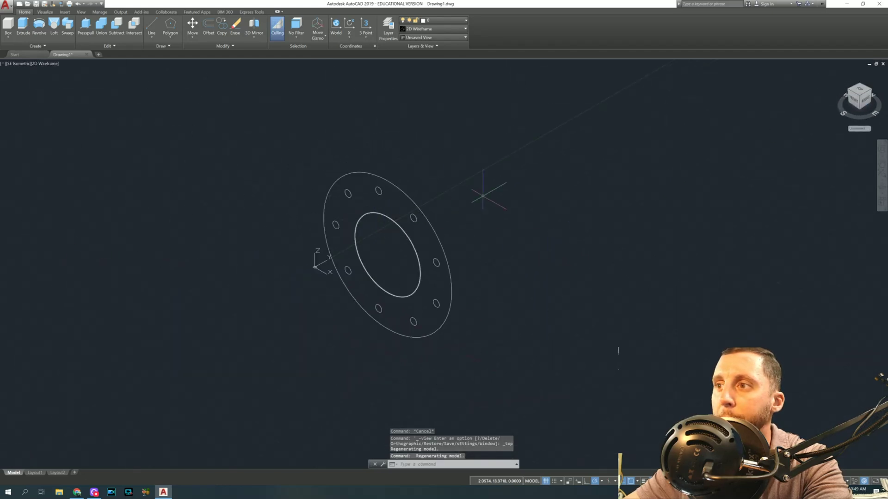
left_click(509, 152)
Extrude the outer circle, bore and nine holes by -1, then zoom to fit the flange
left_click(300, 327)
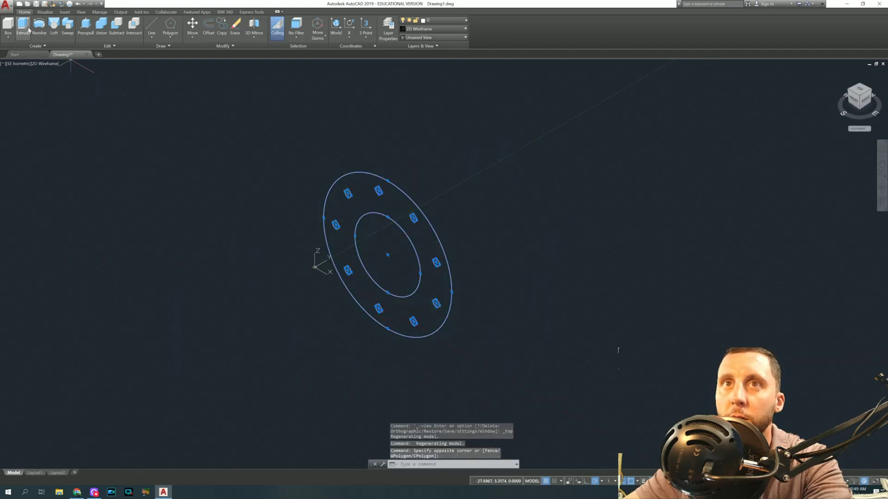
left_click(24, 25)
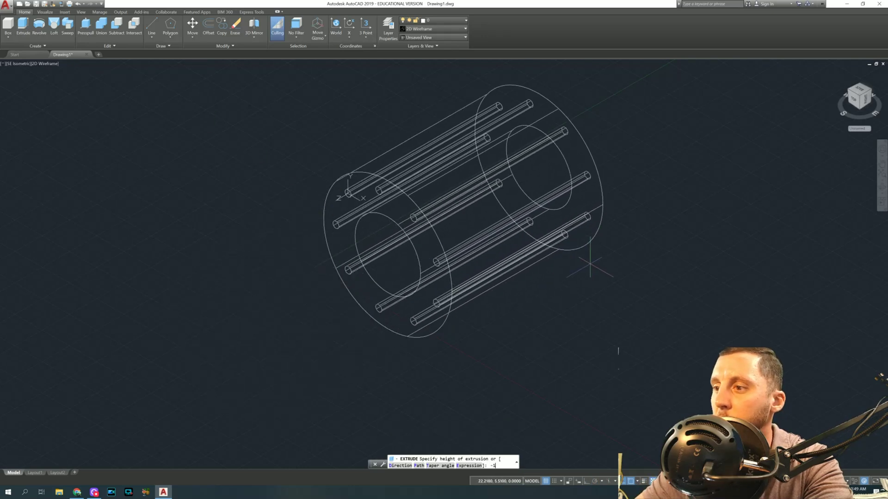
key("Return")
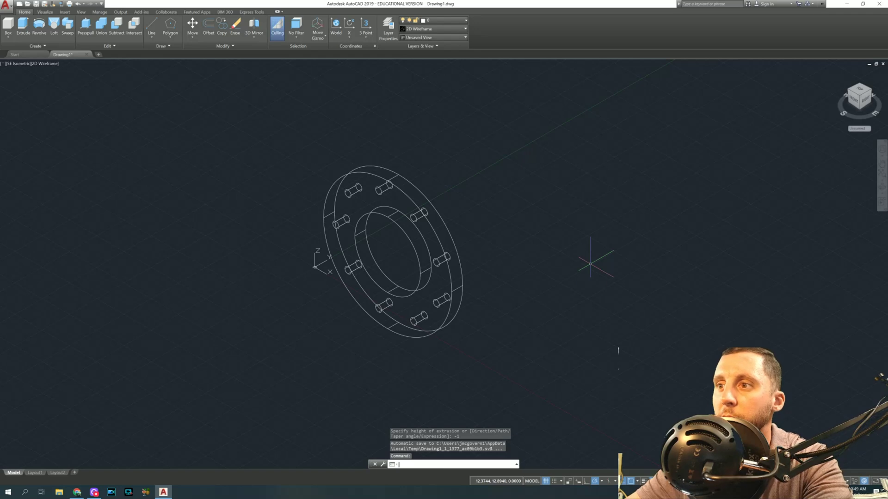
middle_click(471, 288)
middle_click(471, 287)
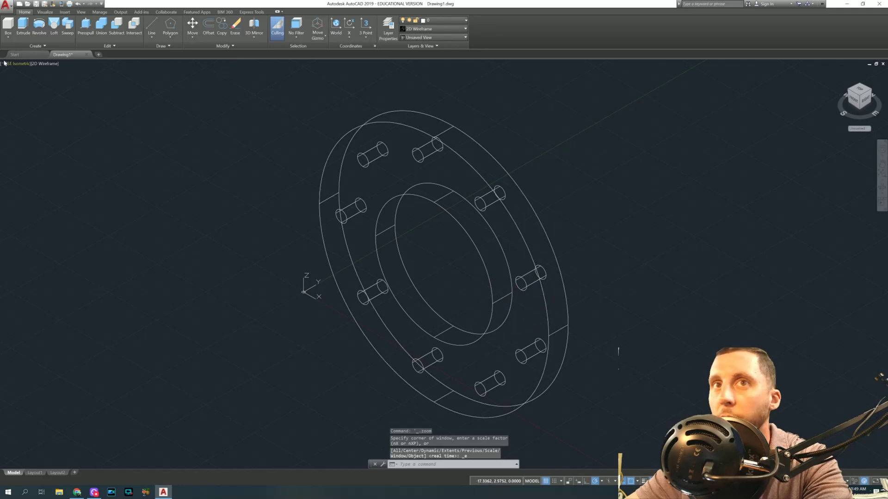
Preview the solids in Conceptual style, then return to 2D Wireframe
left_click(51, 66)
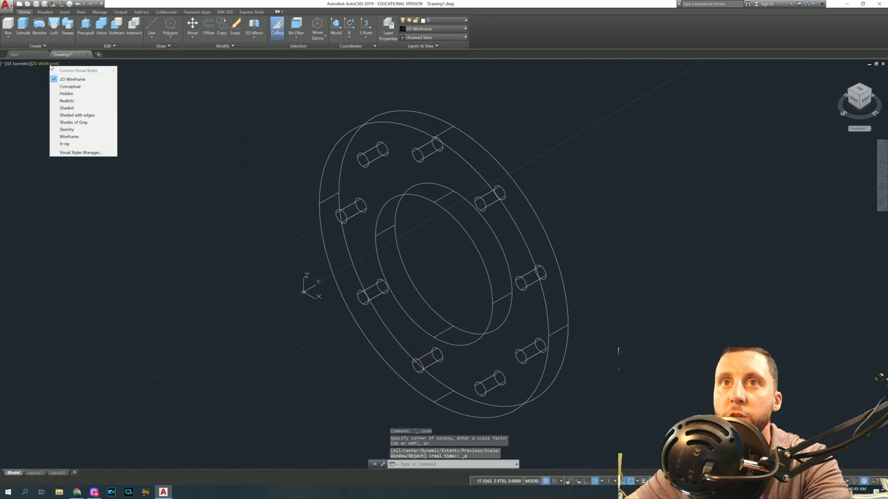
left_click(70, 88)
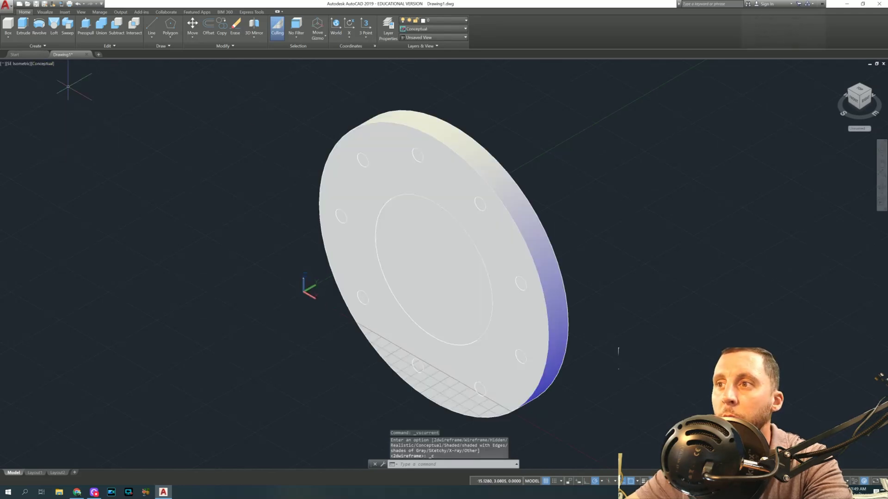
left_click(42, 65)
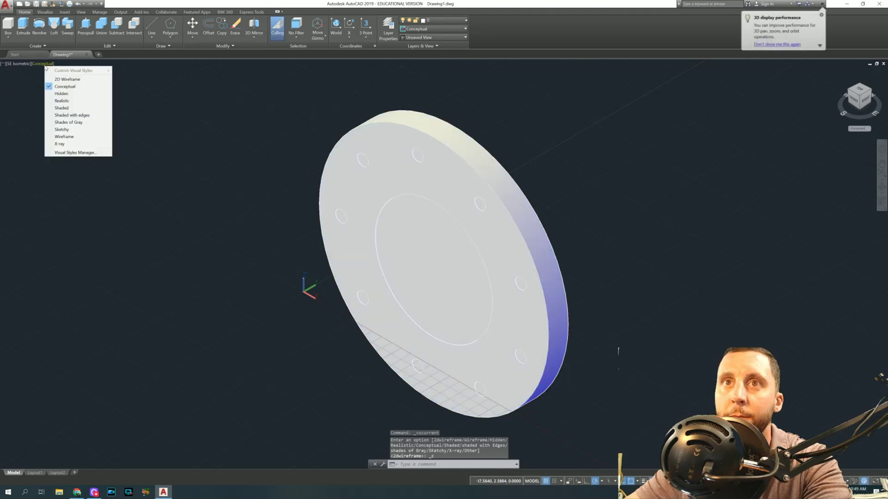
left_click(66, 80)
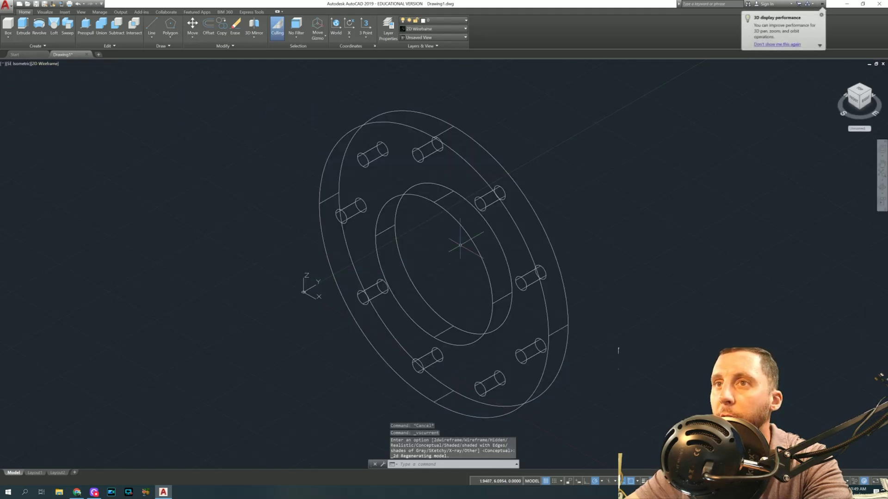
left_click(119, 29)
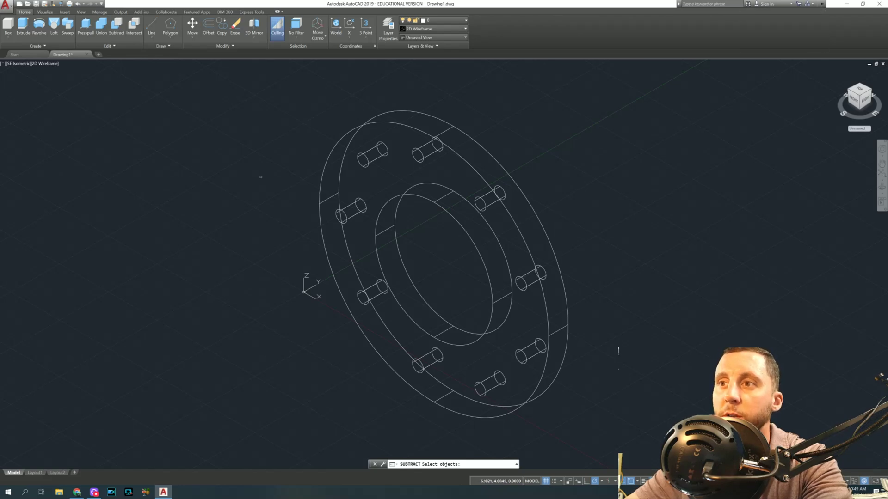
Subtract the center bore and the bolt-hole cylinders from the outer disc
left_click(324, 166)
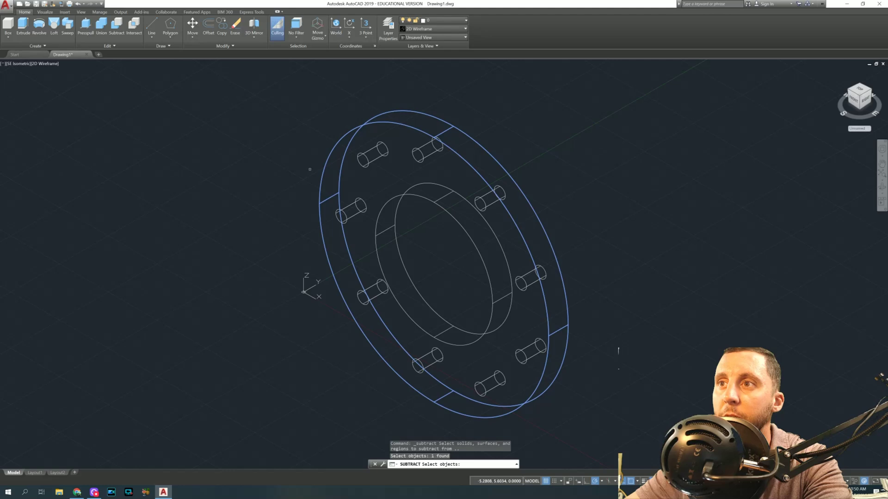
key("Return")
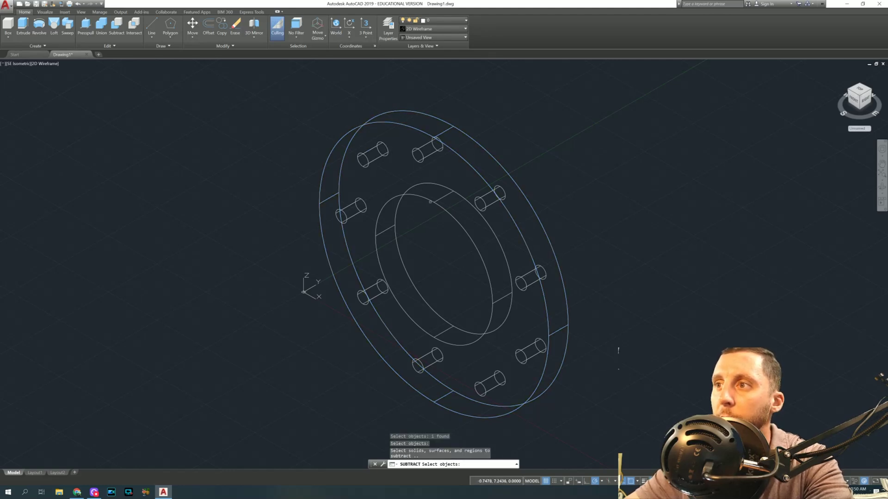
left_click(429, 200)
left_click(366, 205)
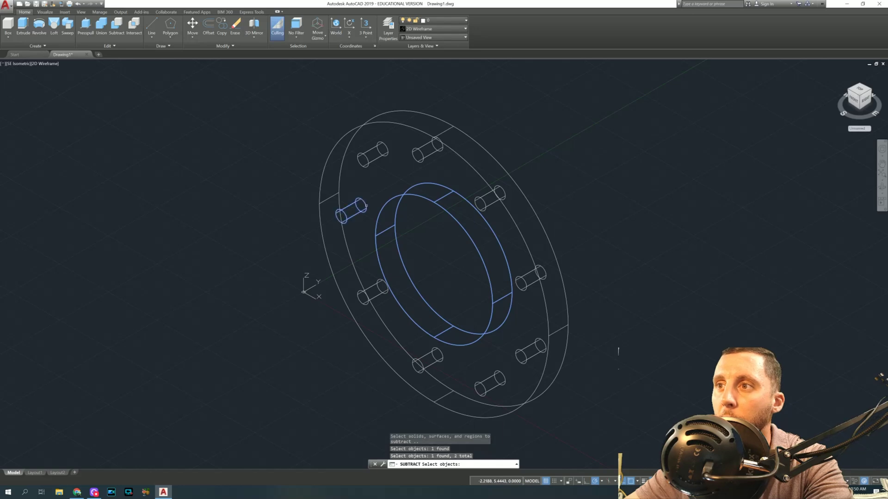
left_click(376, 160)
left_click(428, 149)
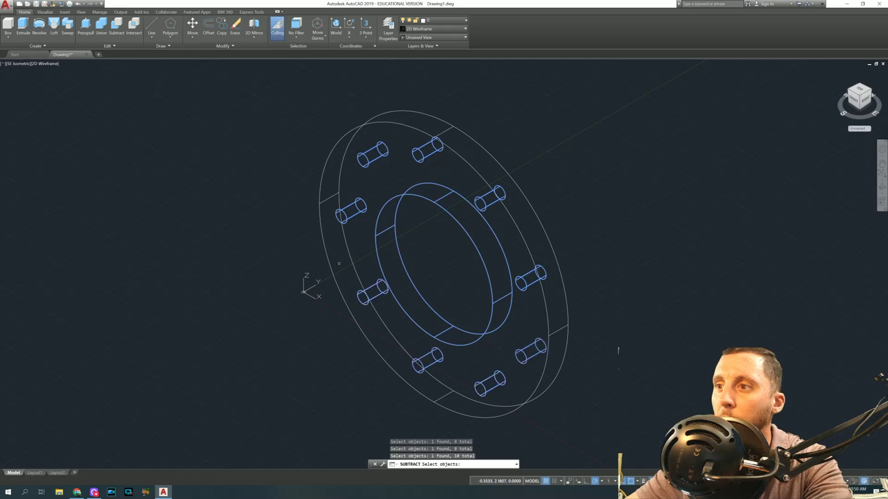
key("Return")
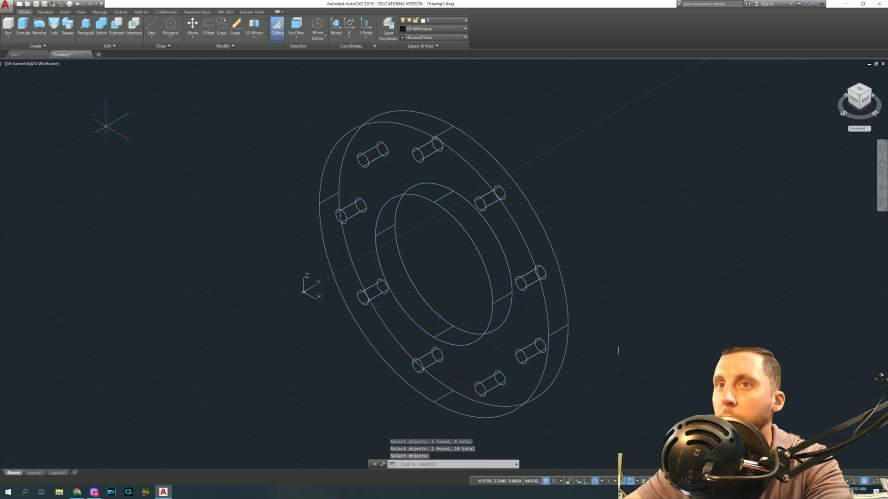
Shade the hub in Conceptual visual style and view it from a new angle
left_click(41, 64)
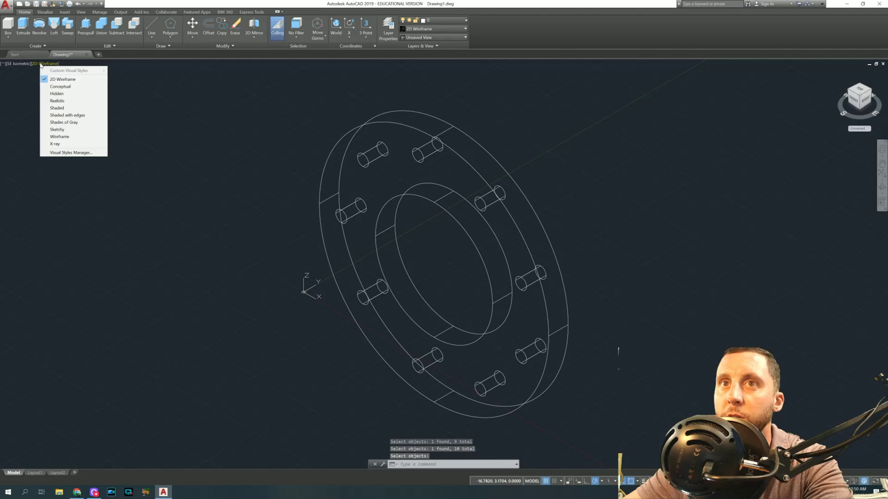
left_click(60, 86)
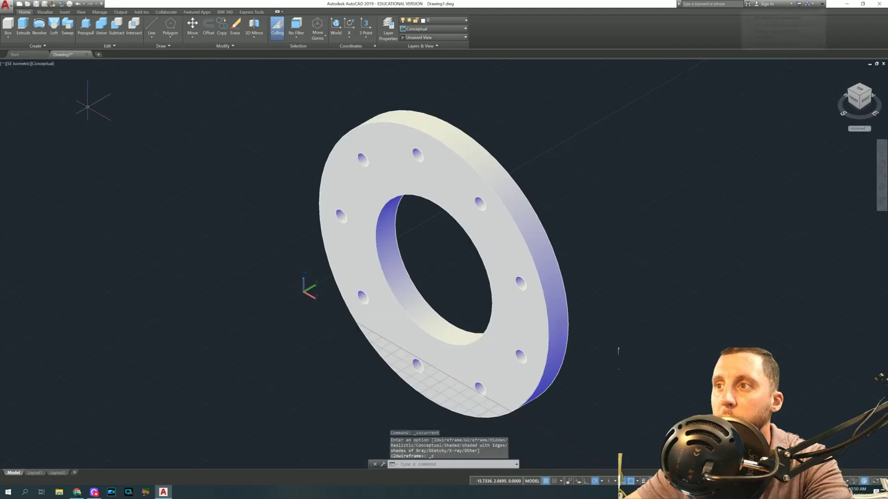
middle_click_drag(463, 322, 450, 306, "shift")
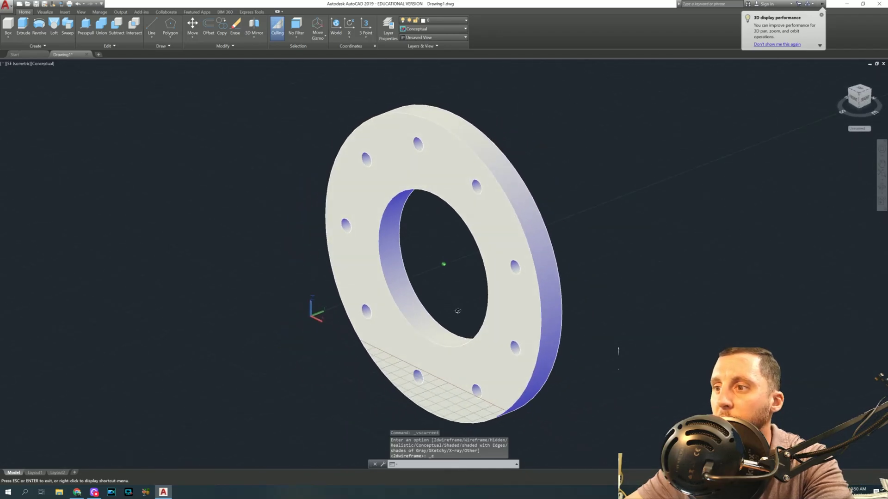
scroll(574, 252, "down", 3)
middle_click_drag(575, 251, 509, 254)
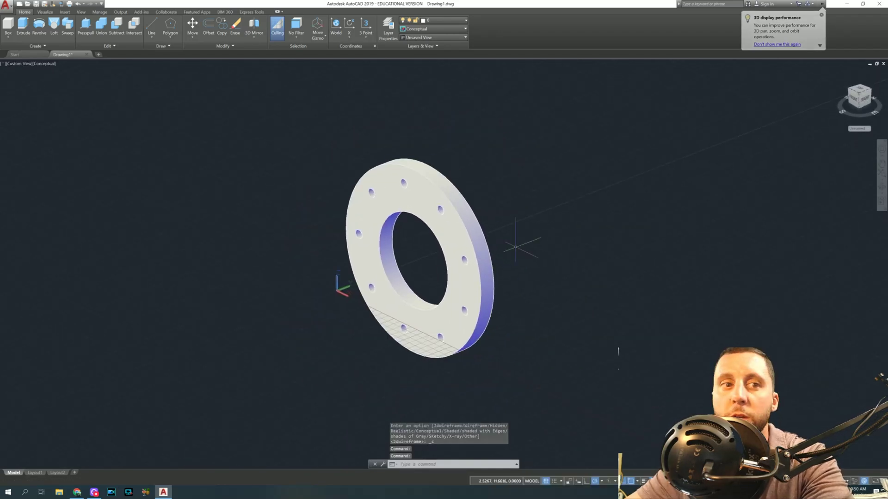